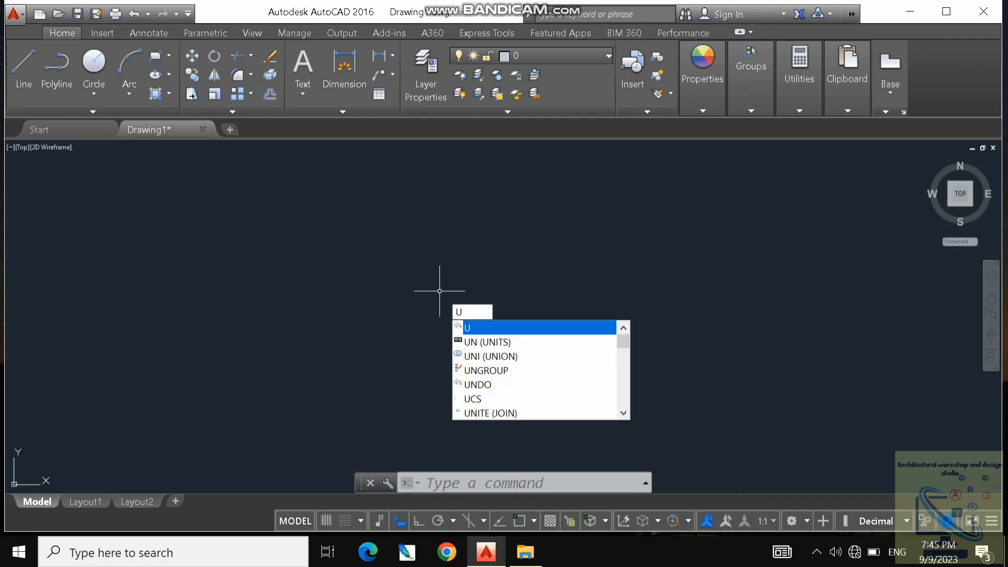
Step: Set the drawing's length units to Architectural with a precision of 0'-0"
text(N)
key(Return)
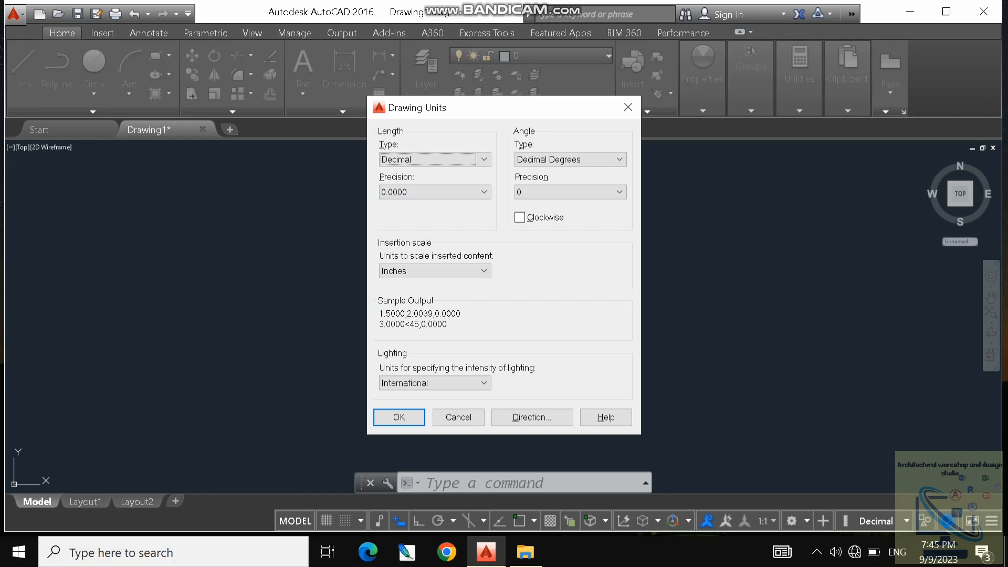
key(alt+Down)
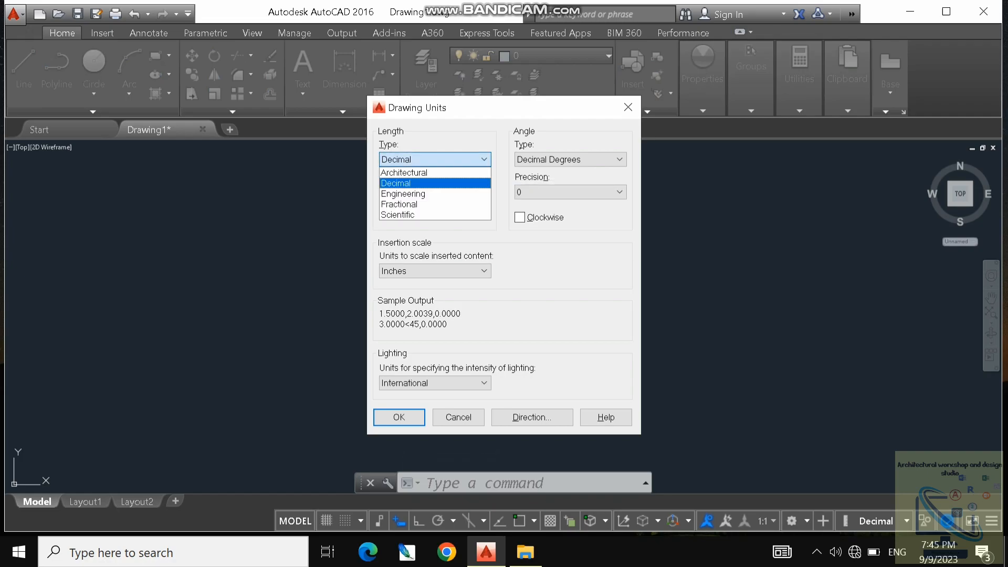
key(Return)
key(Tab)
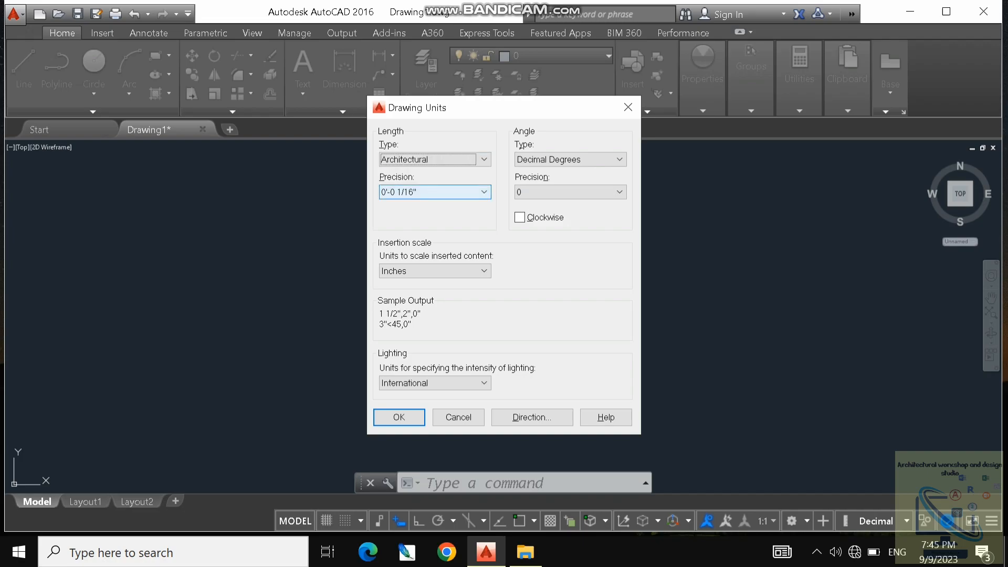
key(alt+Down)
key(Up)
key(Up)
key(Up)
key(Up)
key(Return)
key(Tab)
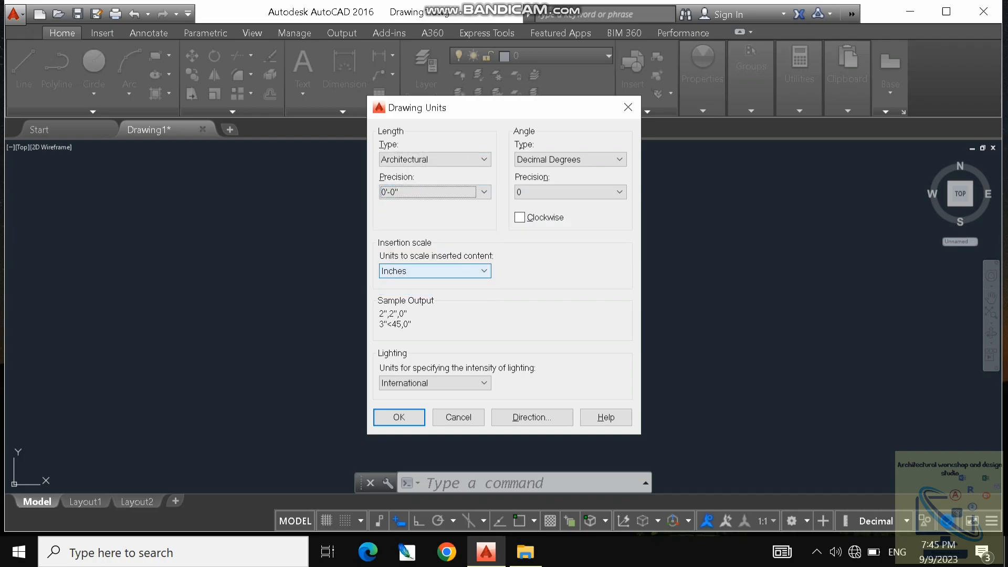
Step: Choose Inches as the insertion scale units and apply the drawing units
key(Tab)
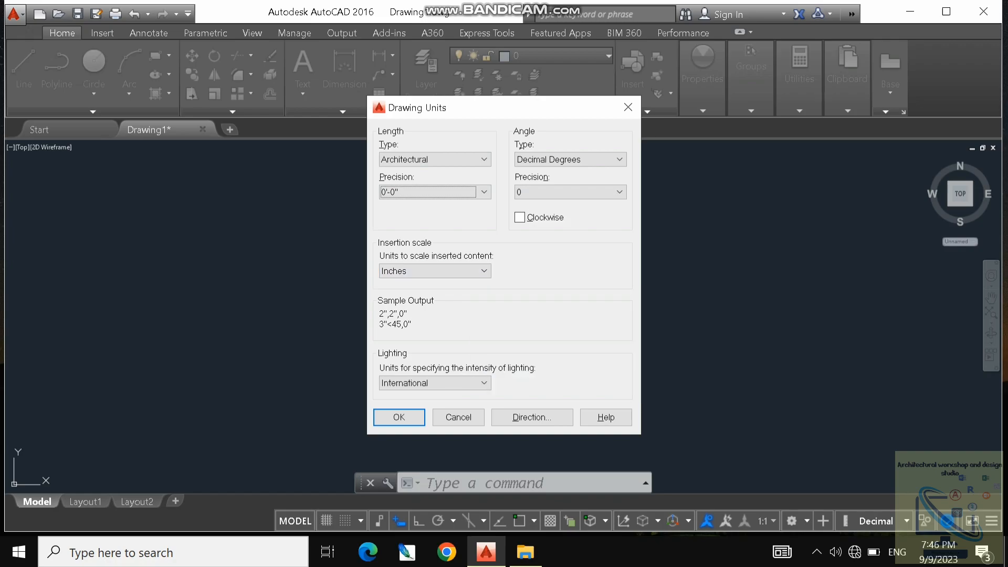
key(Tab)
key(alt+Down)
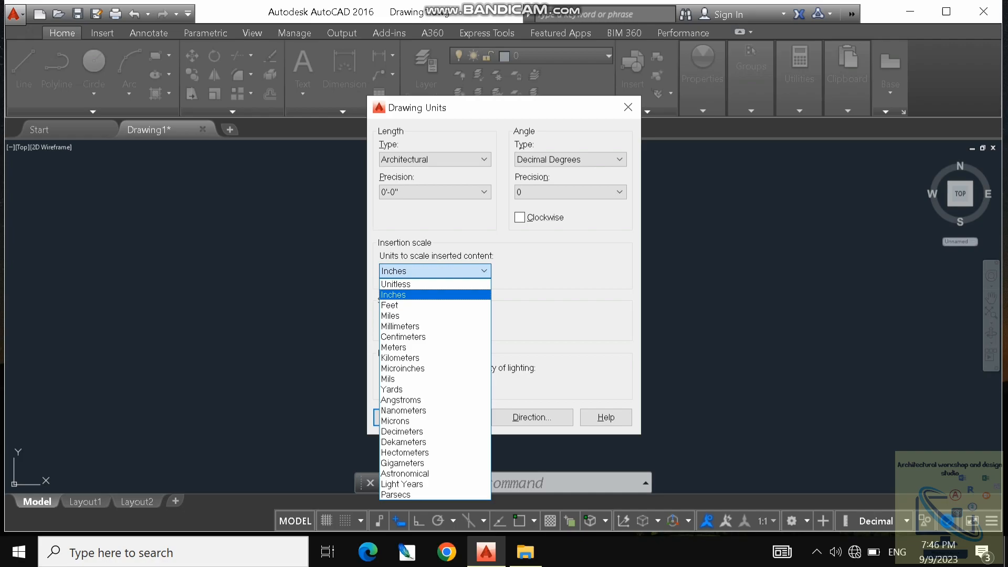
click(393, 295)
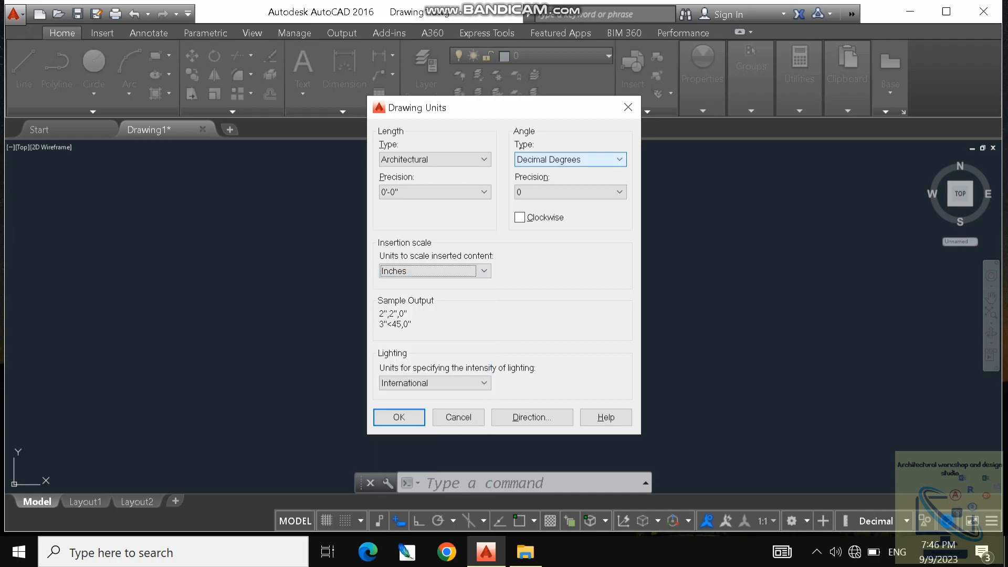
click(399, 417)
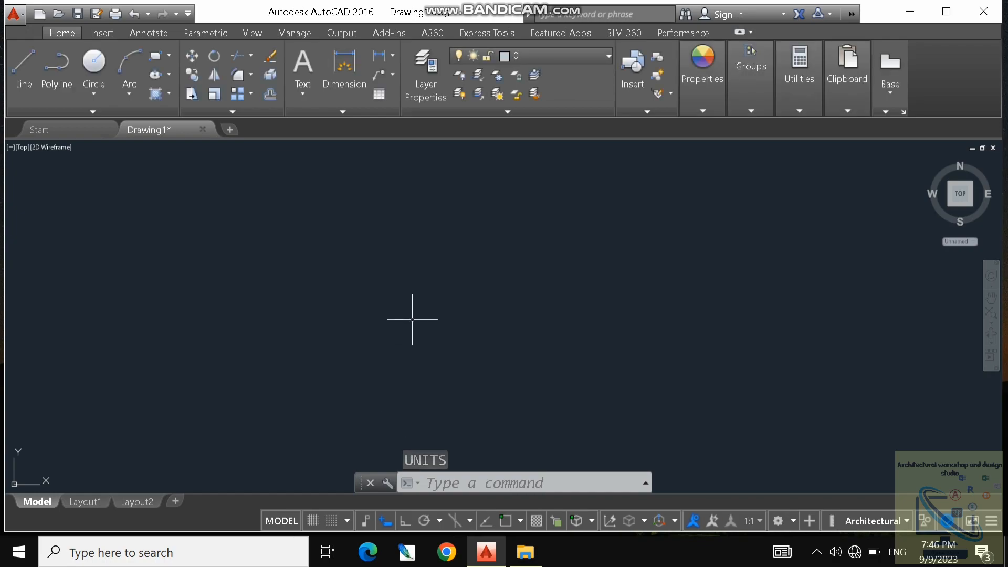
Step: Modify the Standard dimension style by setting the dimension line colour to Green
text(d)
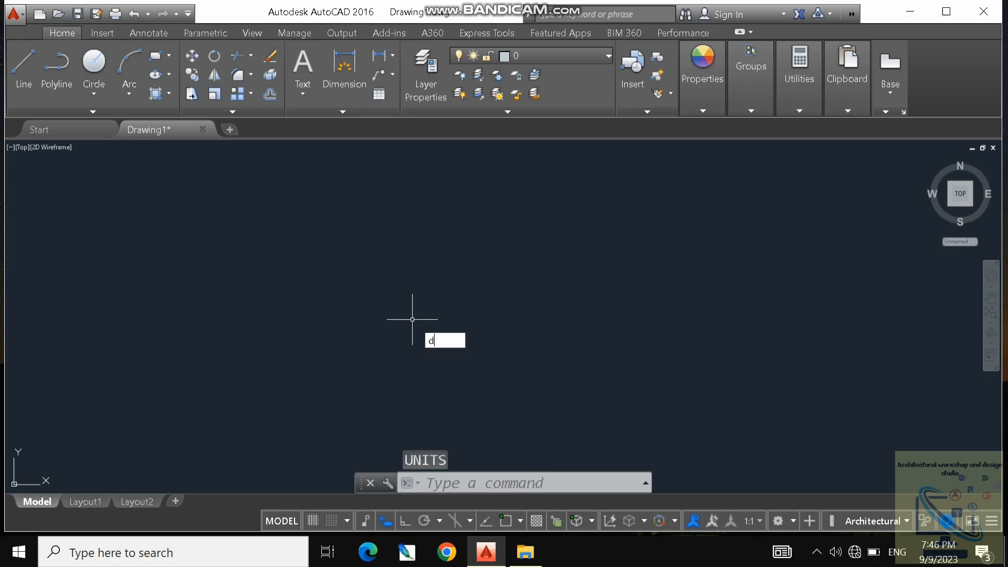
key(Return)
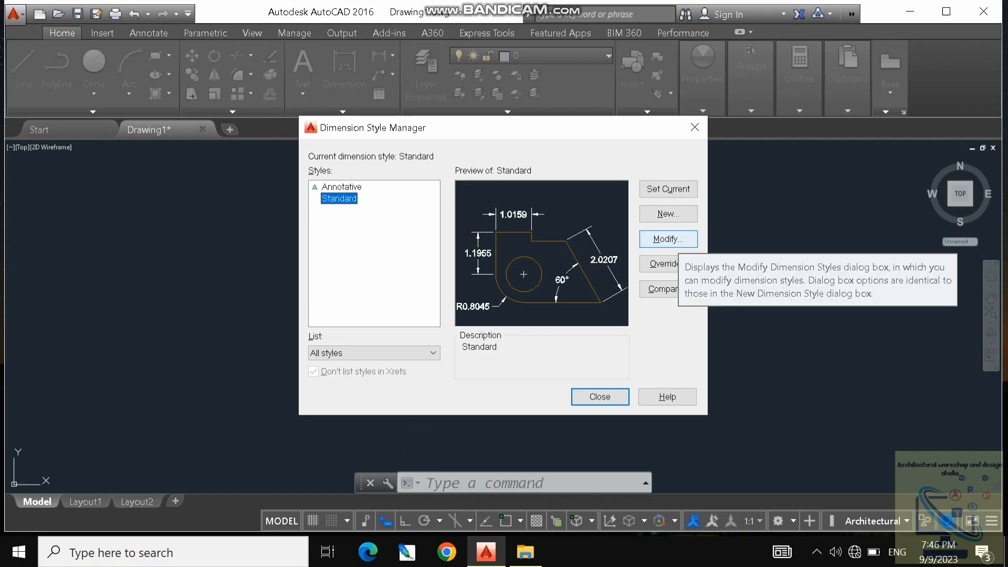
click(667, 239)
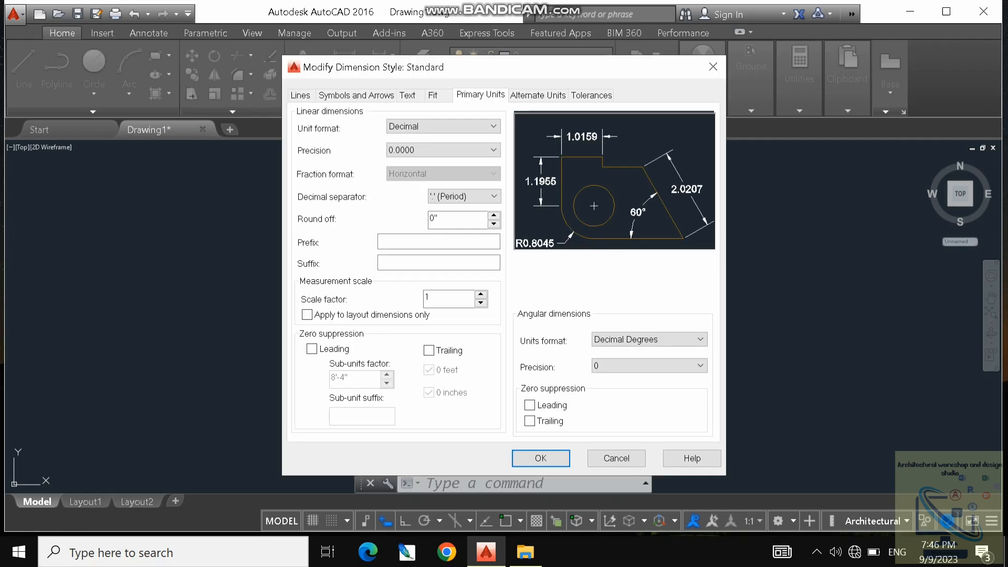
click(300, 96)
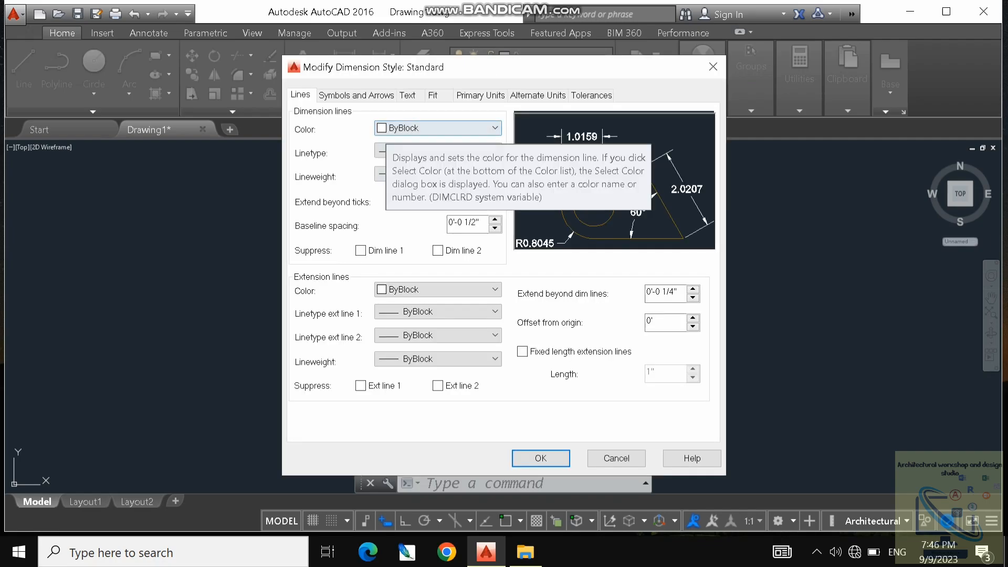
click(394, 129)
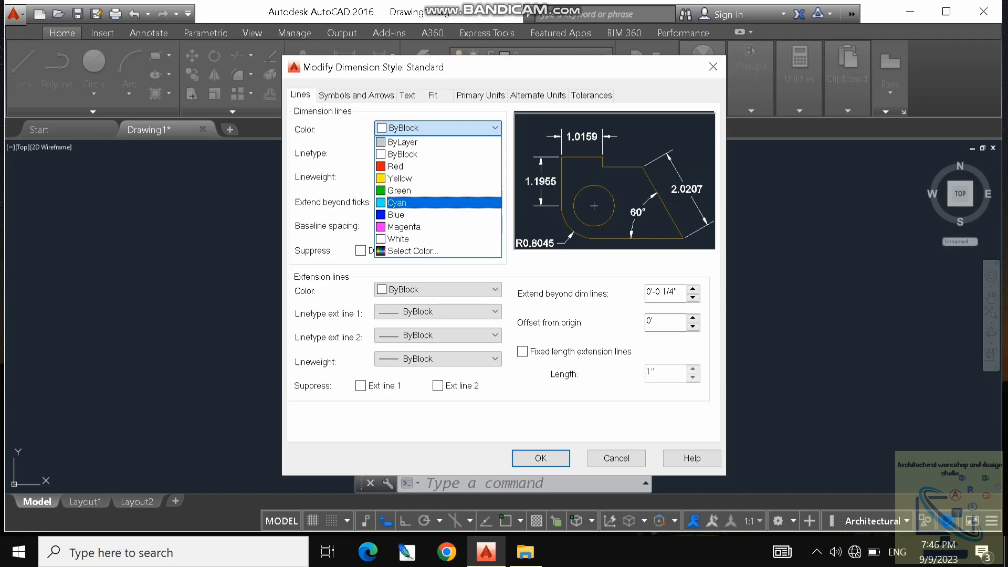
click(396, 214)
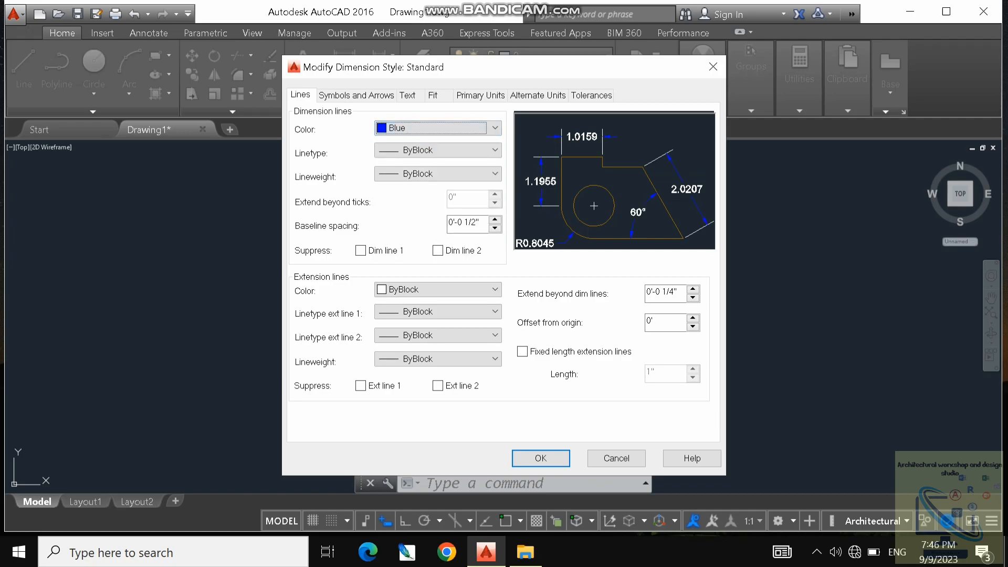
click(436, 128)
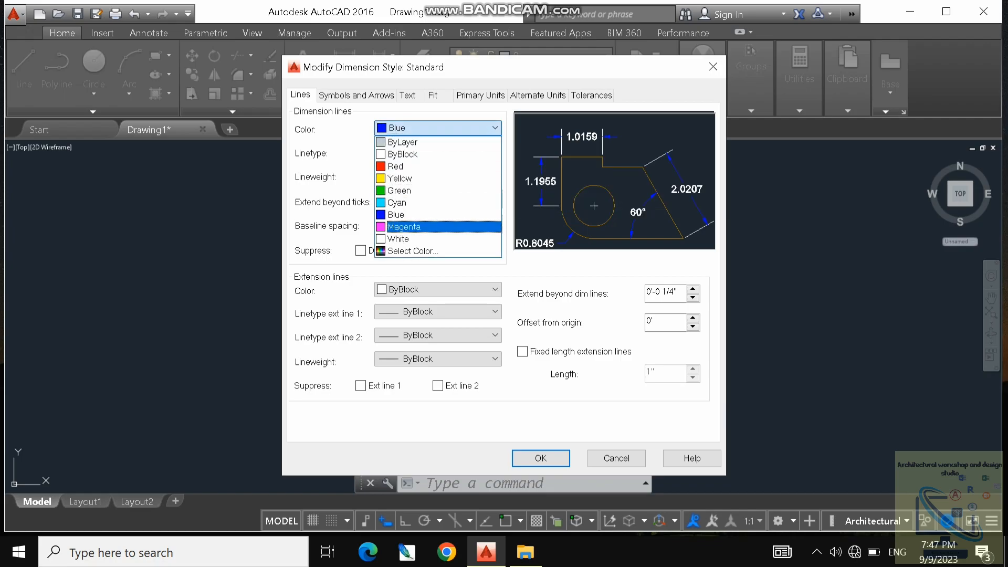
click(399, 190)
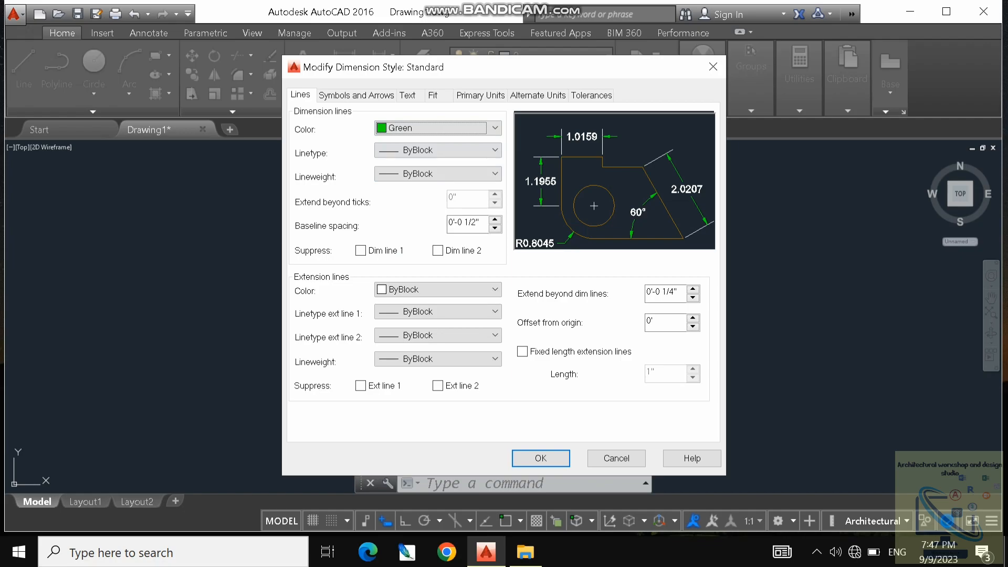
click(436, 151)
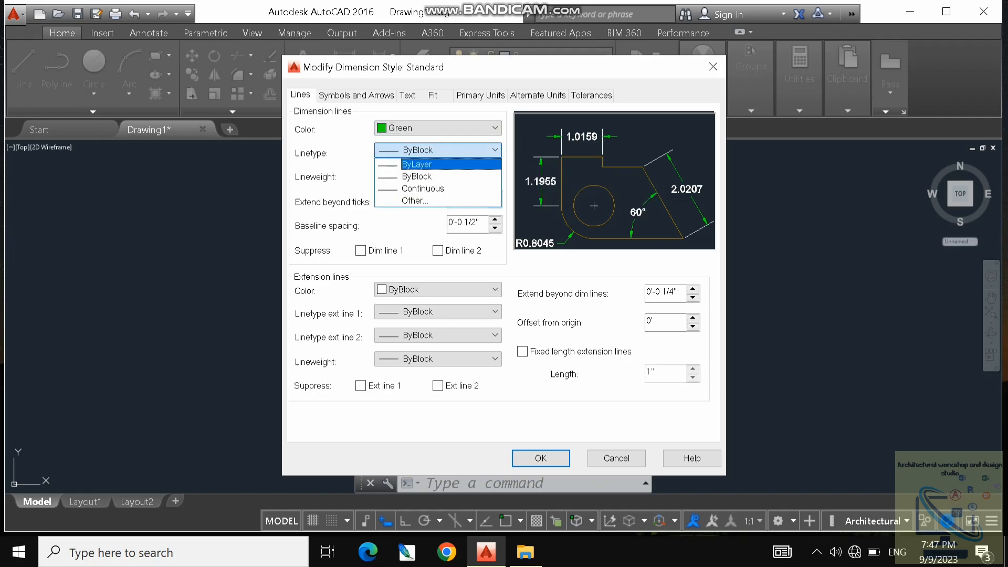
click(415, 200)
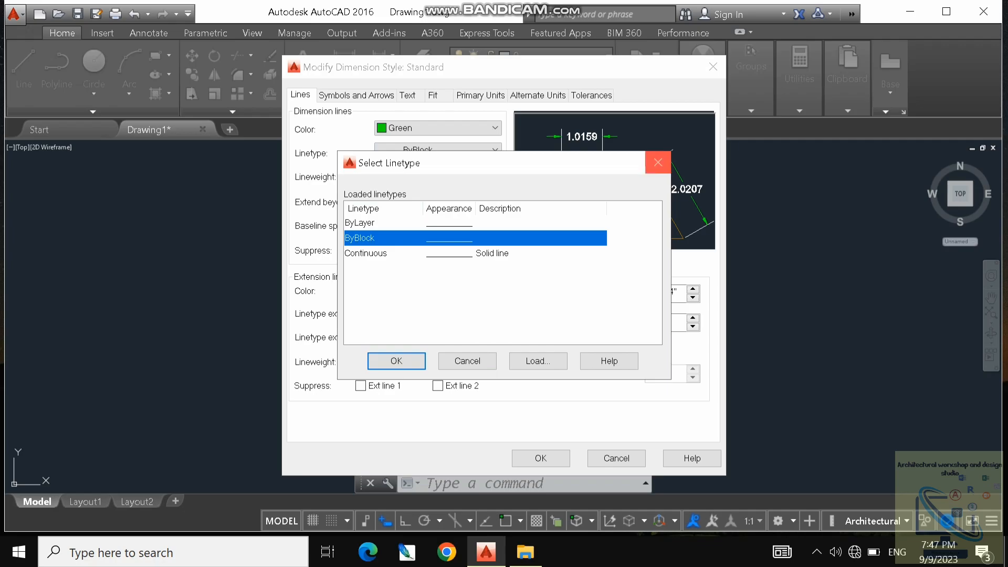
click(659, 162)
Step: Set the dimension lines' lineweight to 0.13 mm and their baseline spacing to 10"
click(435, 174)
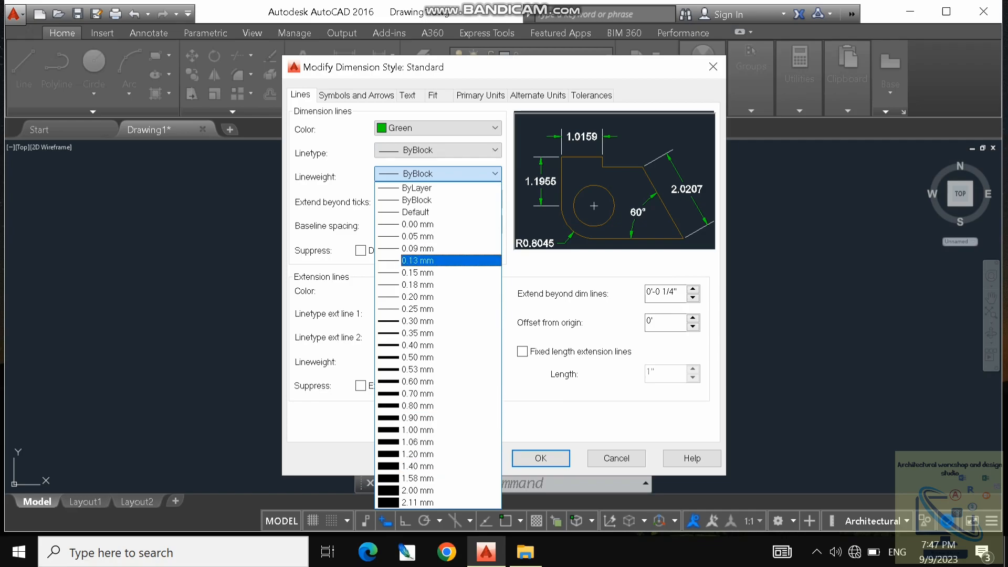
click(425, 261)
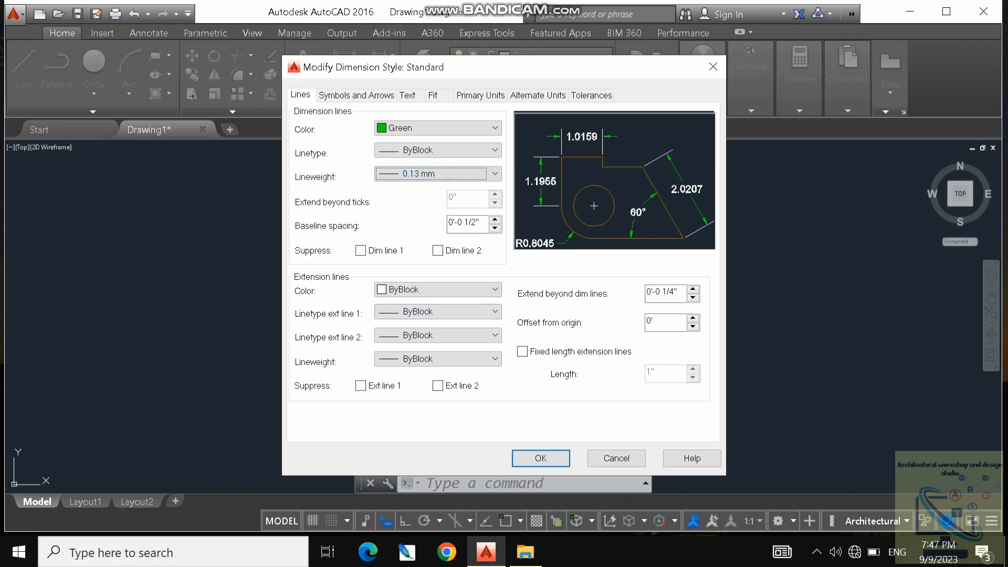
drag(481, 223, 448, 223)
key(BackSpace)
text(10)
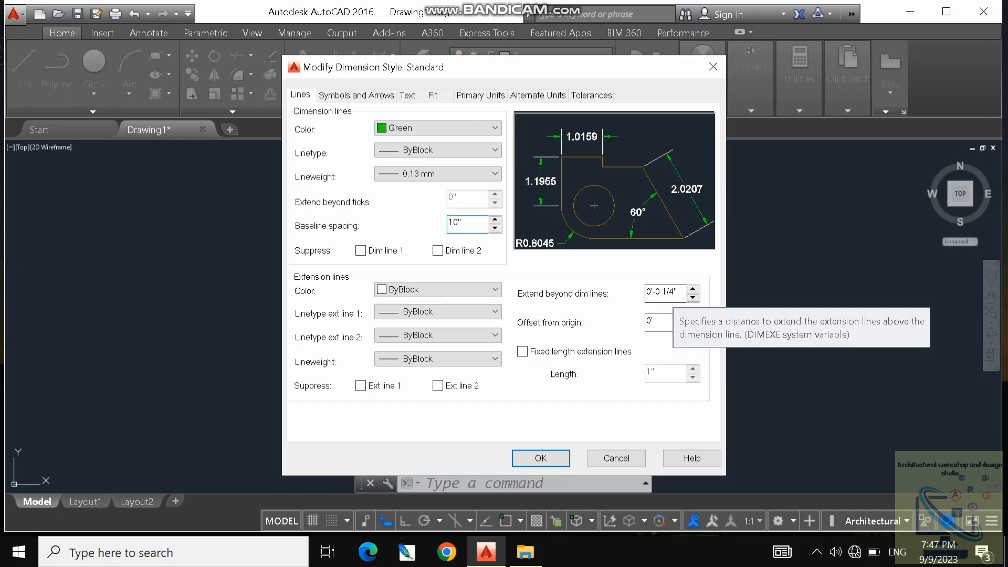
Step: Set the extension lines to extend 10" beyond the dimension lines
double_click(663, 291)
key(BackSpace)
text(10")
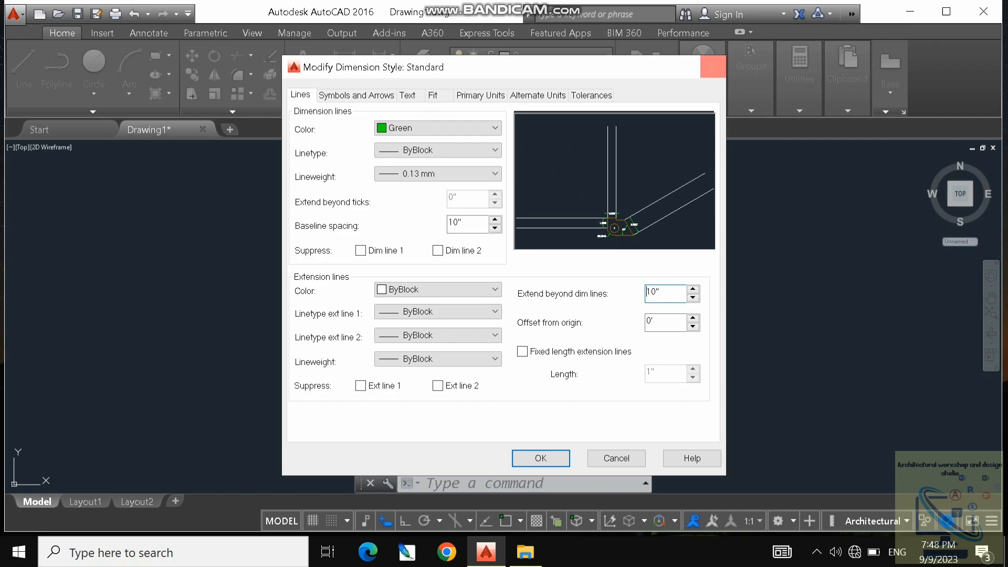
Step: Try Architectural tick arrowheads for the dimension style and return them to Closed filled
click(356, 94)
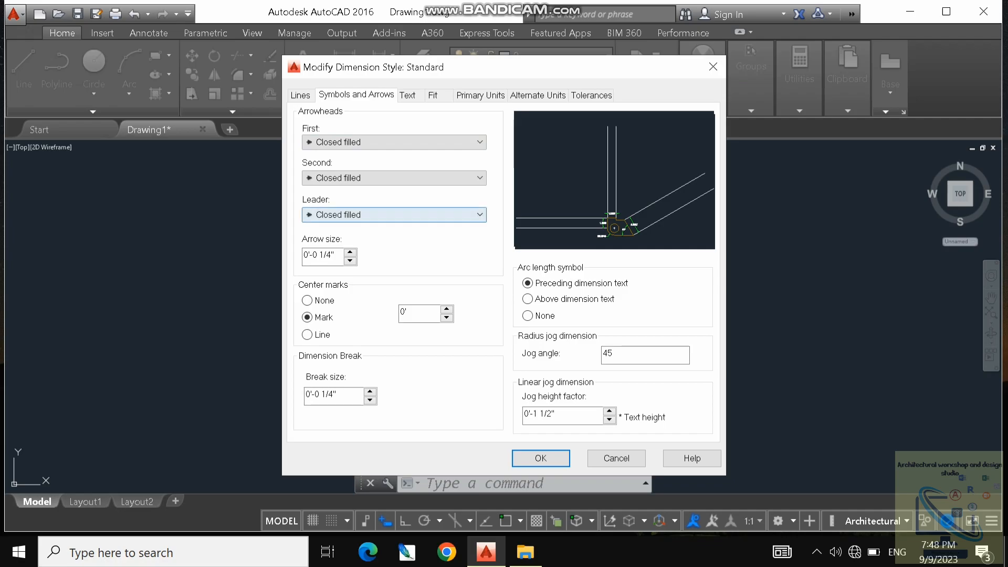
click(394, 142)
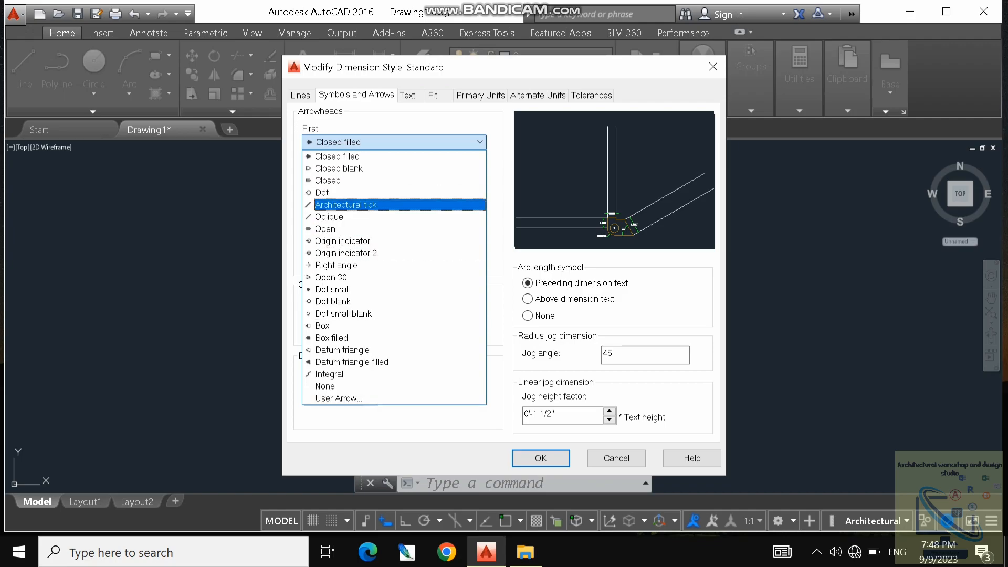
click(346, 204)
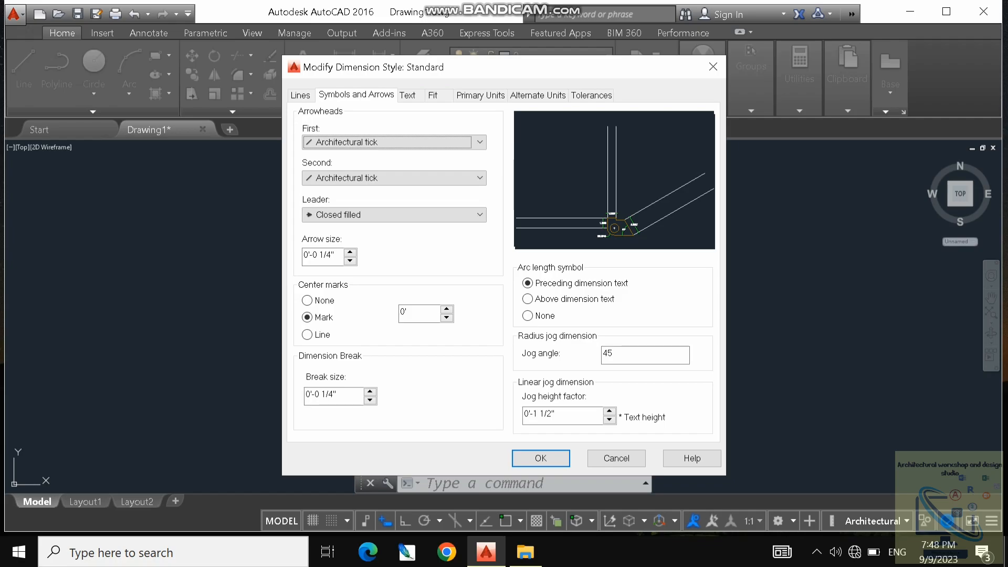
key(alt+Down)
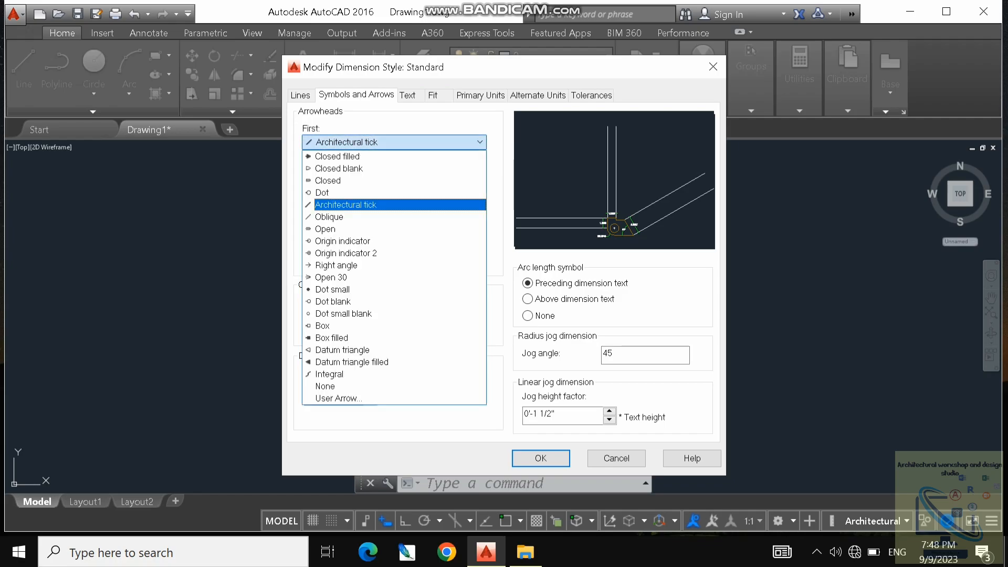
key(Return)
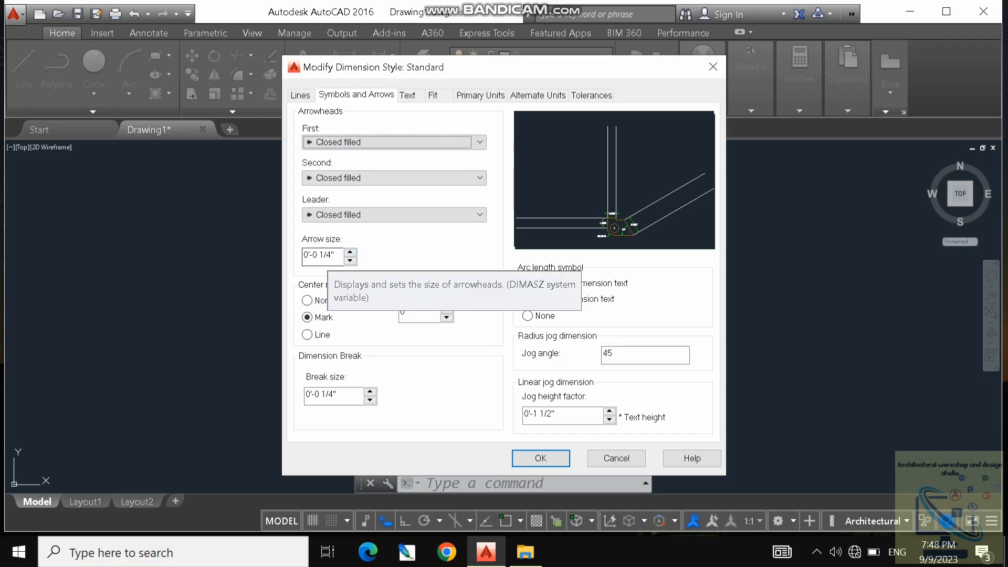
Step: Set the dimension style's arrow size to 3"
click(319, 255)
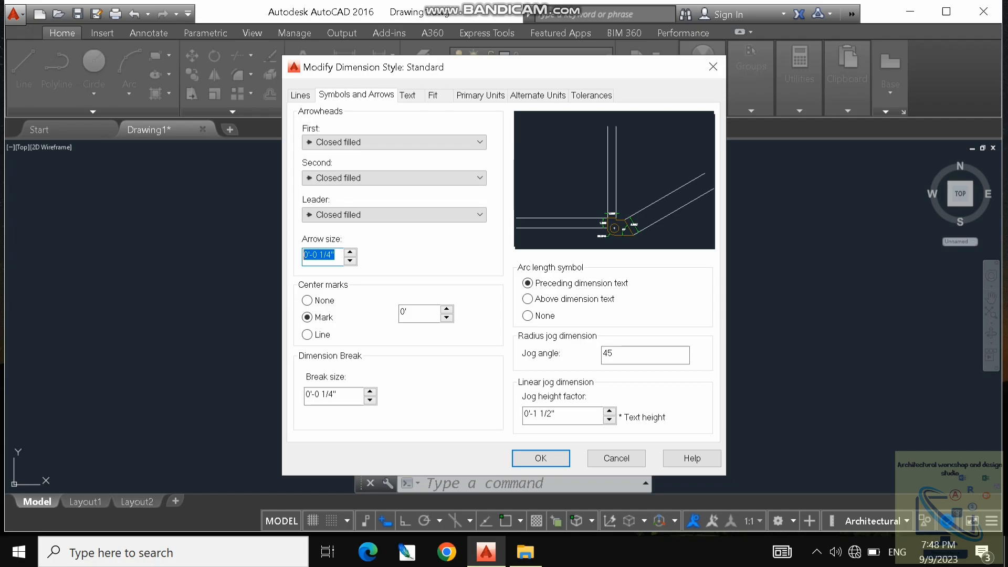
key(BackSpace)
text(3)
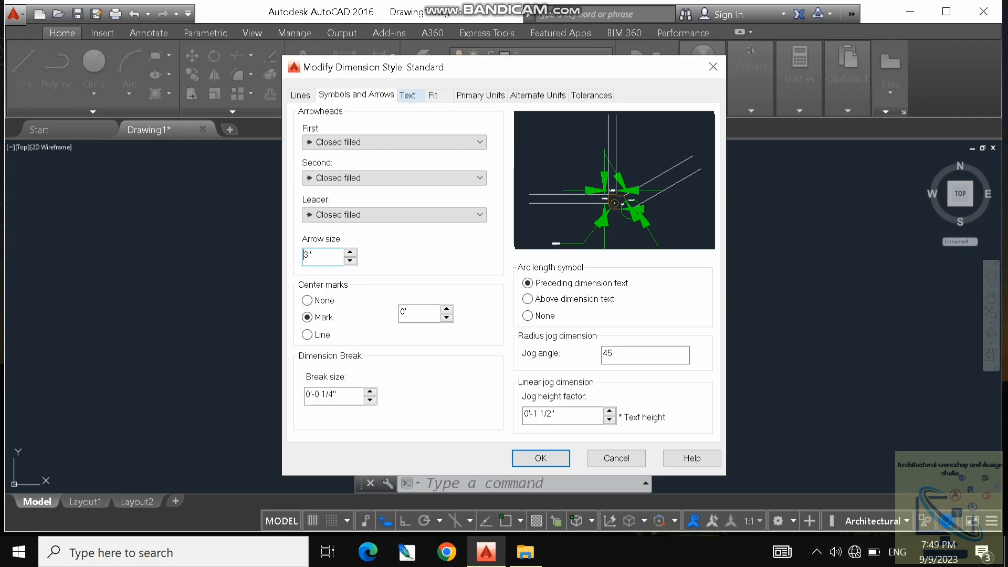
Step: Set the dimension style's text height to 5
click(408, 95)
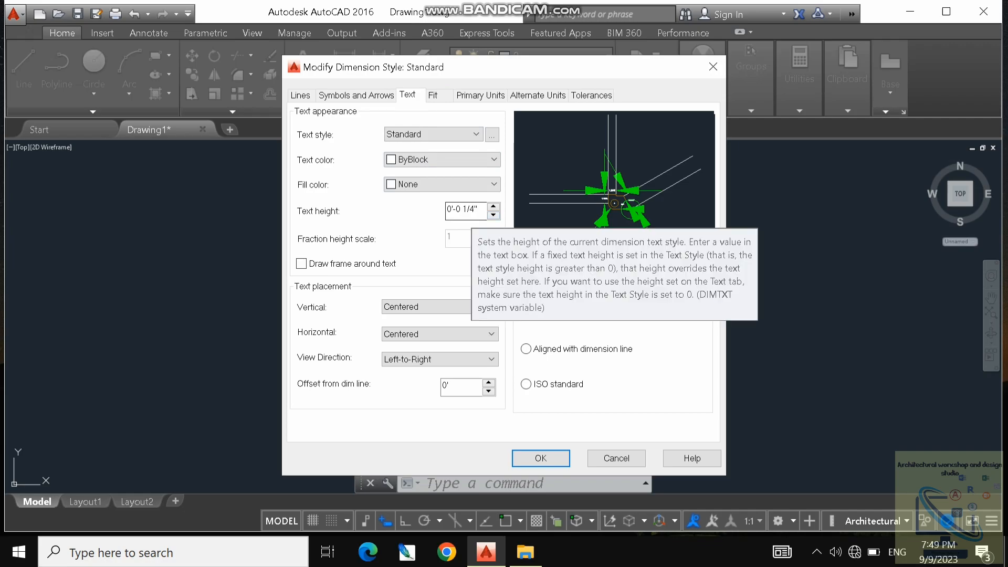
drag(478, 209, 446, 210)
text(3)
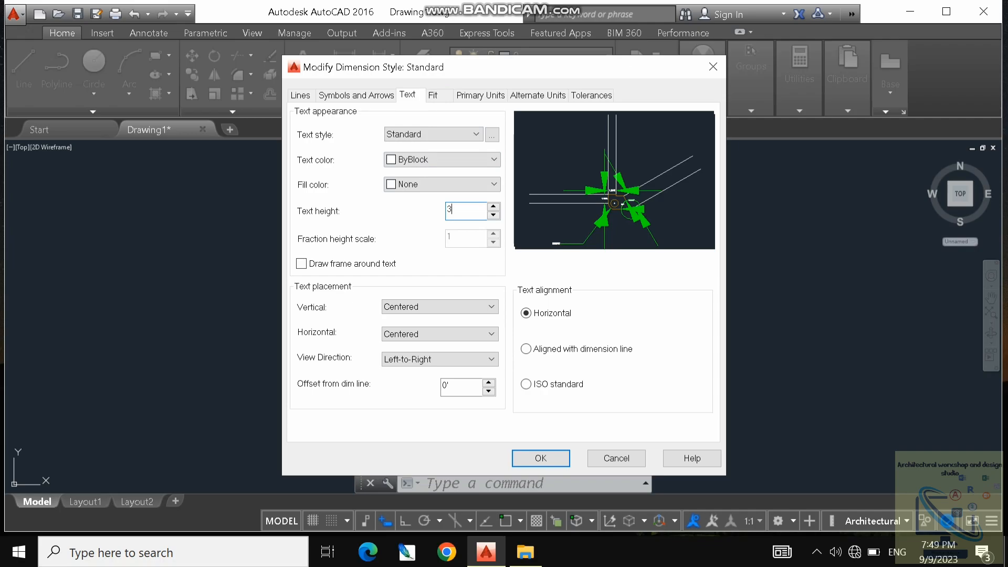
key(BackSpace)
text(5)
Step: Set the dimension style's primary units to Architectural with 0'-0" precision, then save the style and close the style manager
click(481, 95)
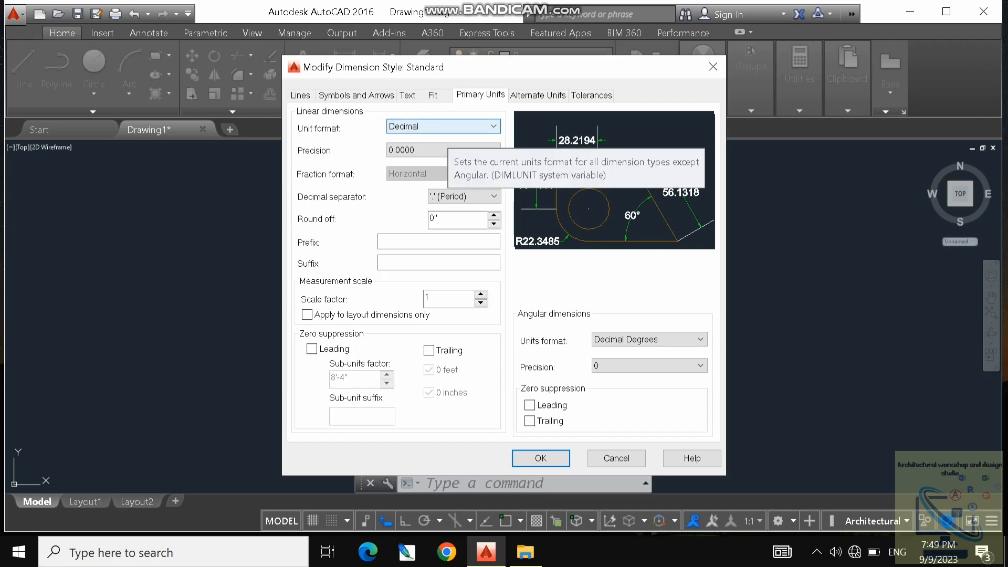
click(444, 127)
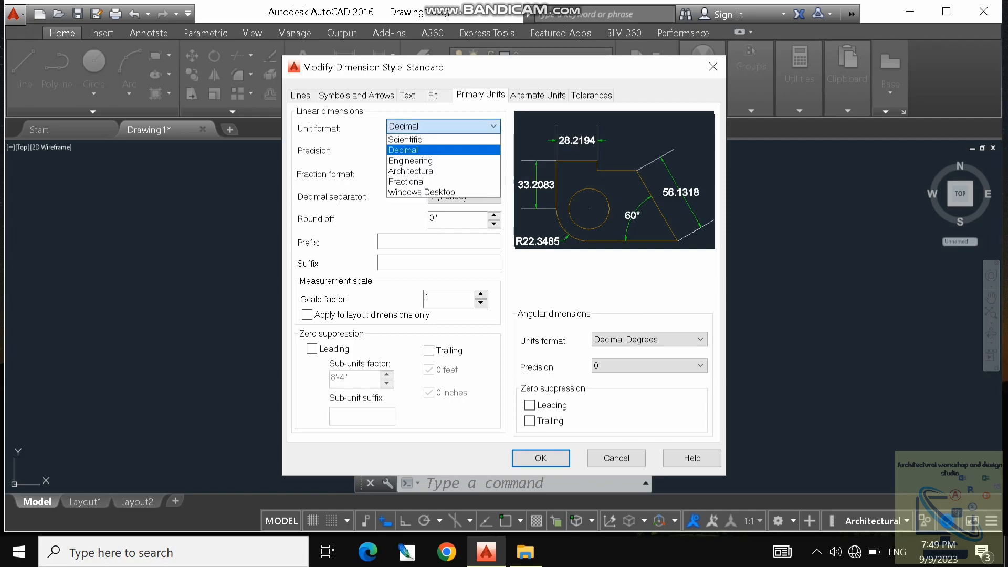
click(413, 171)
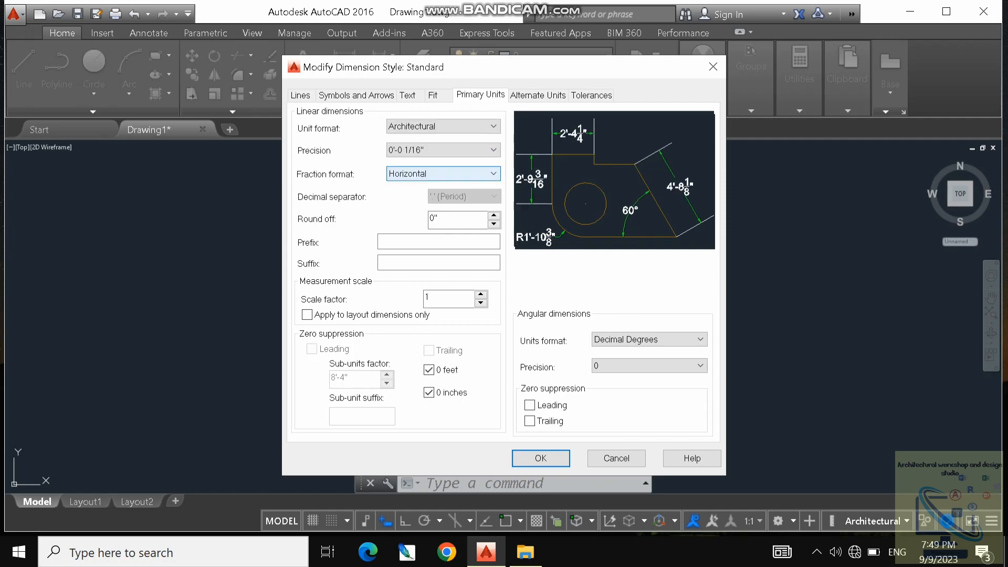
click(444, 150)
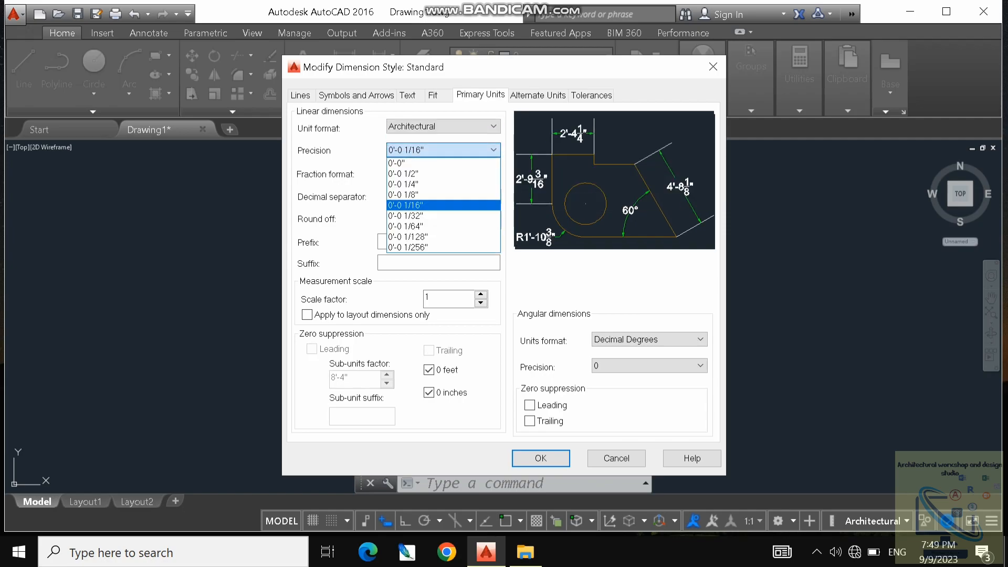
click(420, 163)
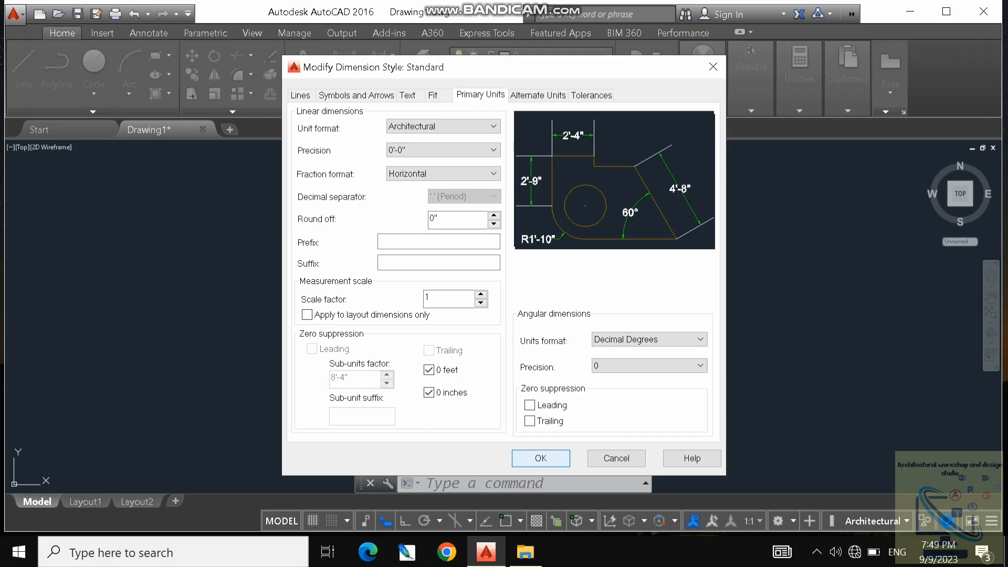
click(541, 458)
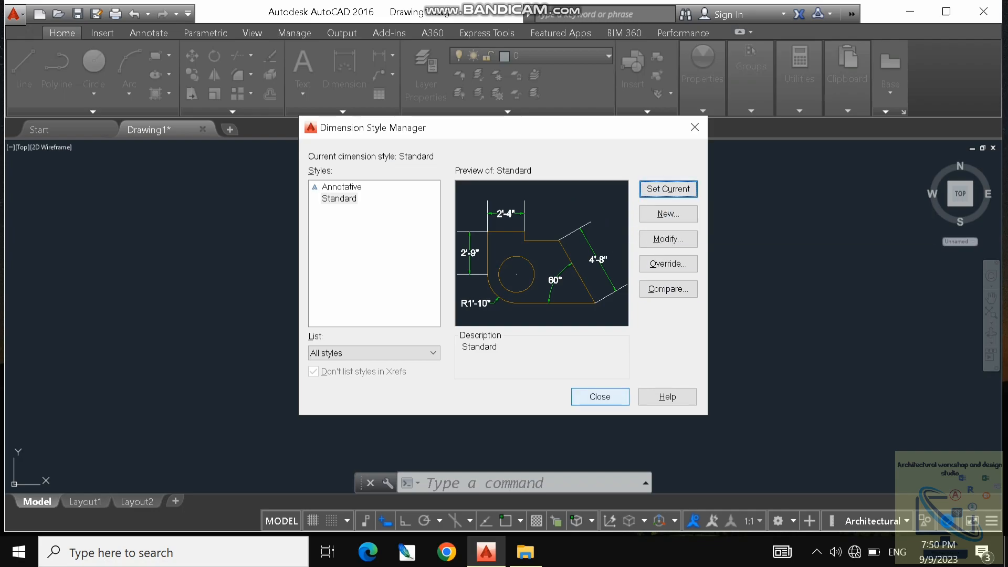
click(600, 396)
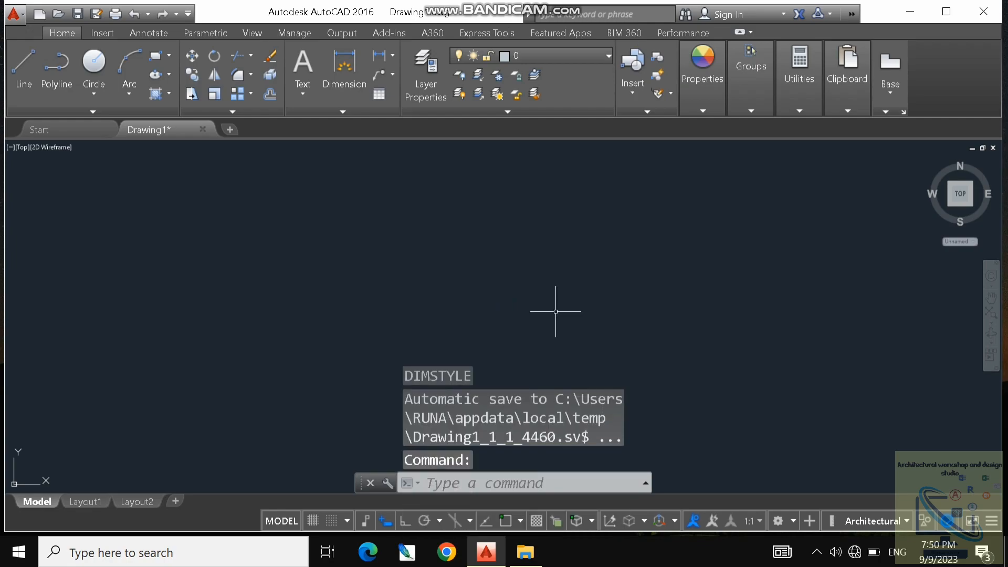
key(Escape)
key(Escape)
key(Escape)
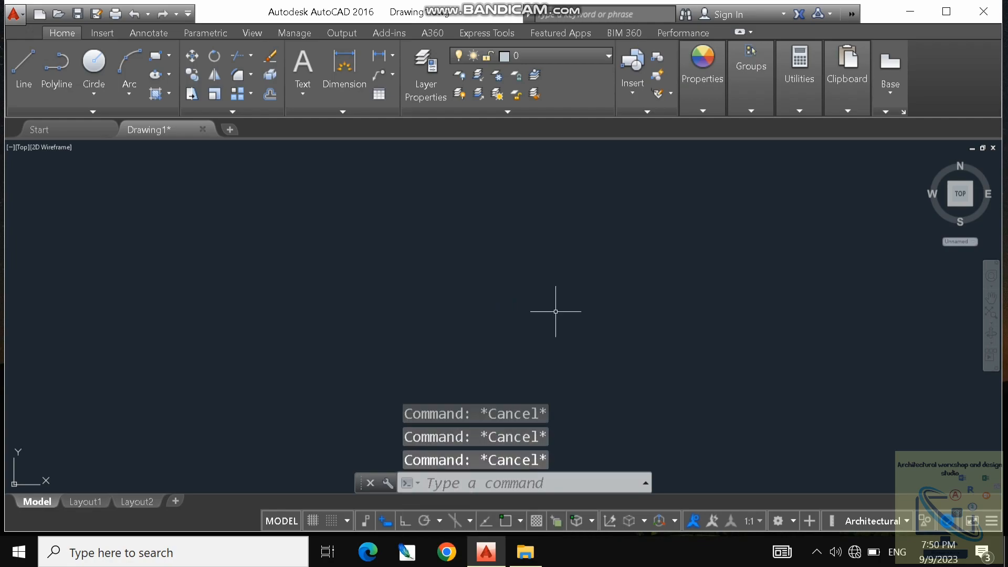
Step: Start resetting the model space limits with the lower left corner at 0,0
text(LI)
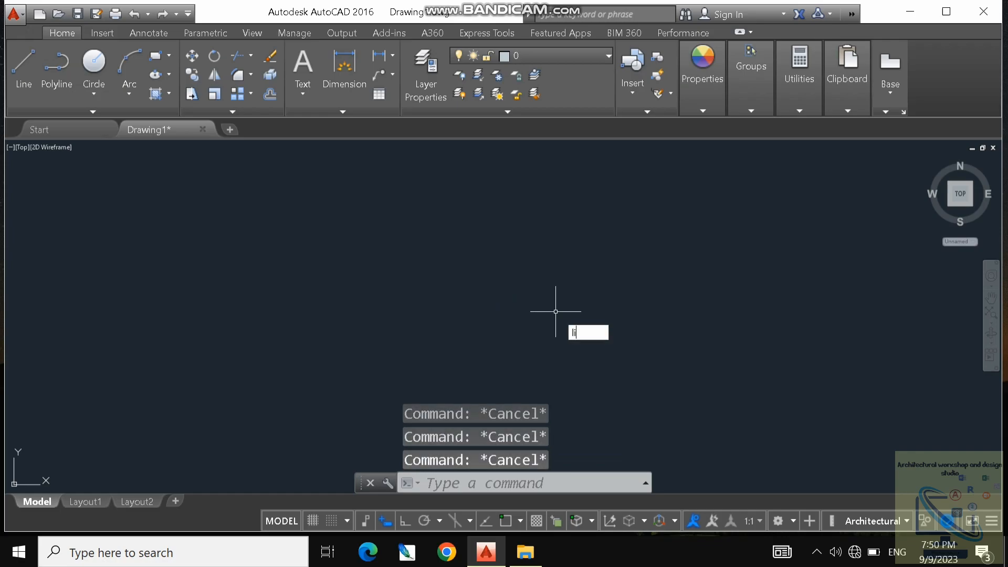
text(M)
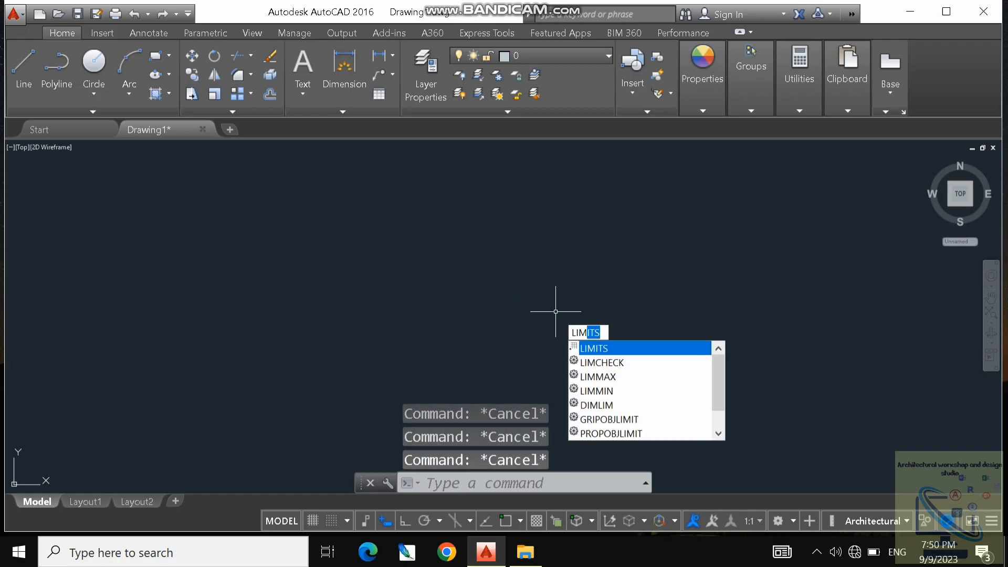
text(ITS)
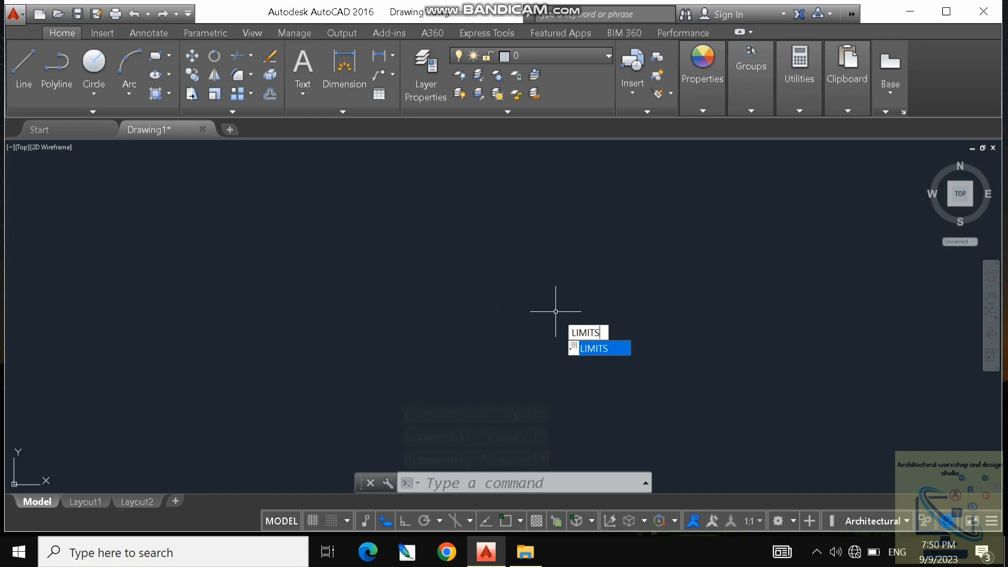
key(Return)
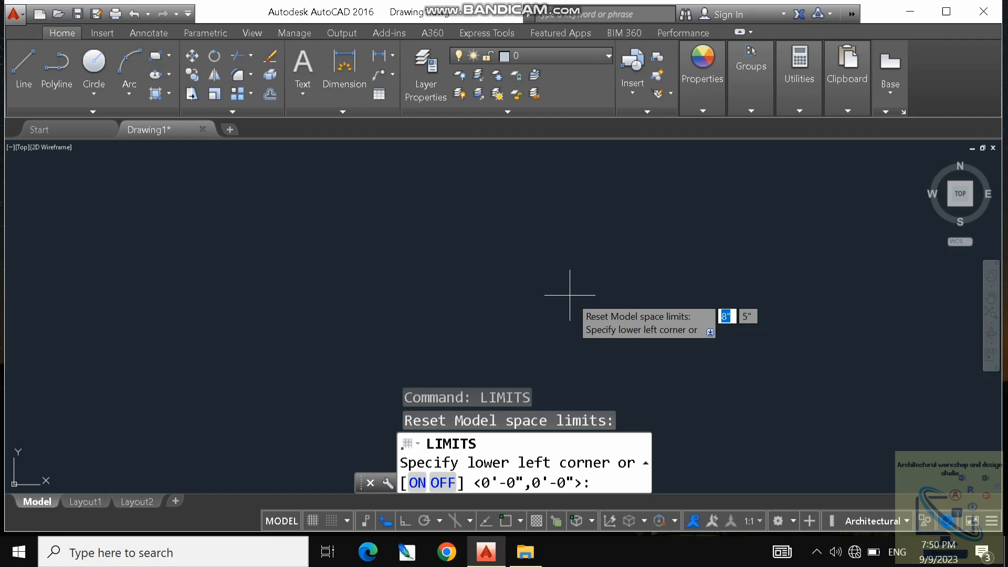
text(0)
key(Tab)
text(0)
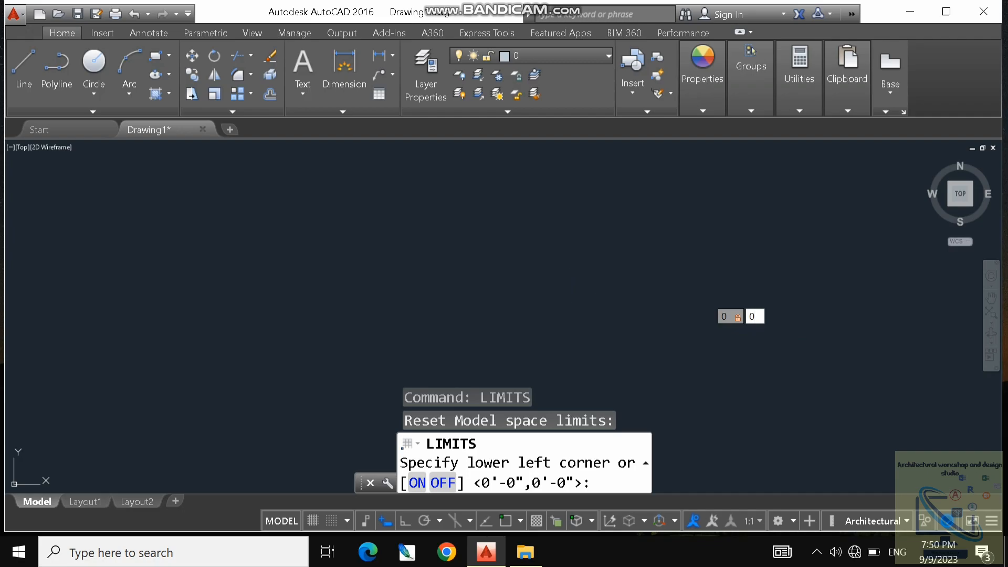
key(Return)
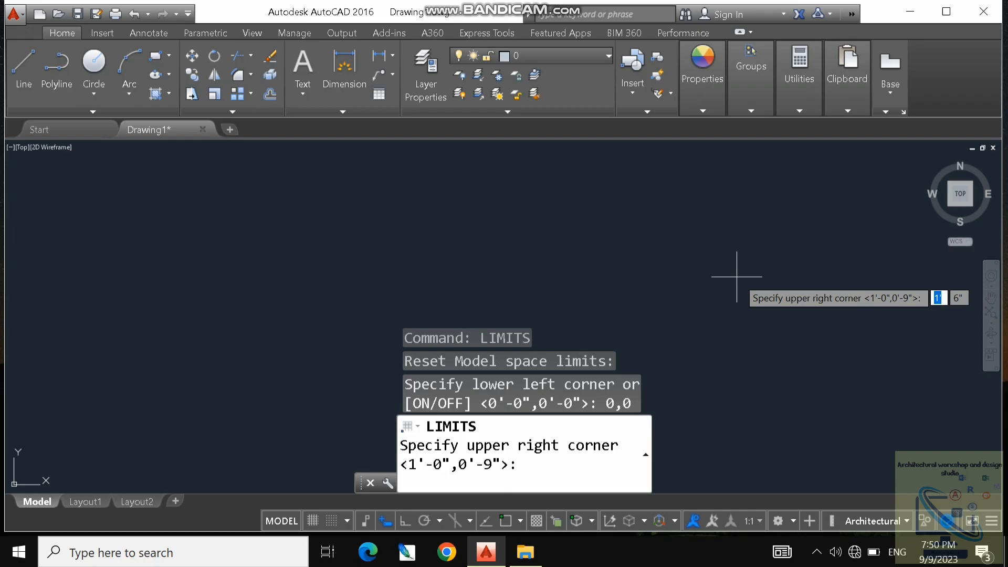
Step: Set the upper right corner of the drawing limits to 100',100'
text(100)
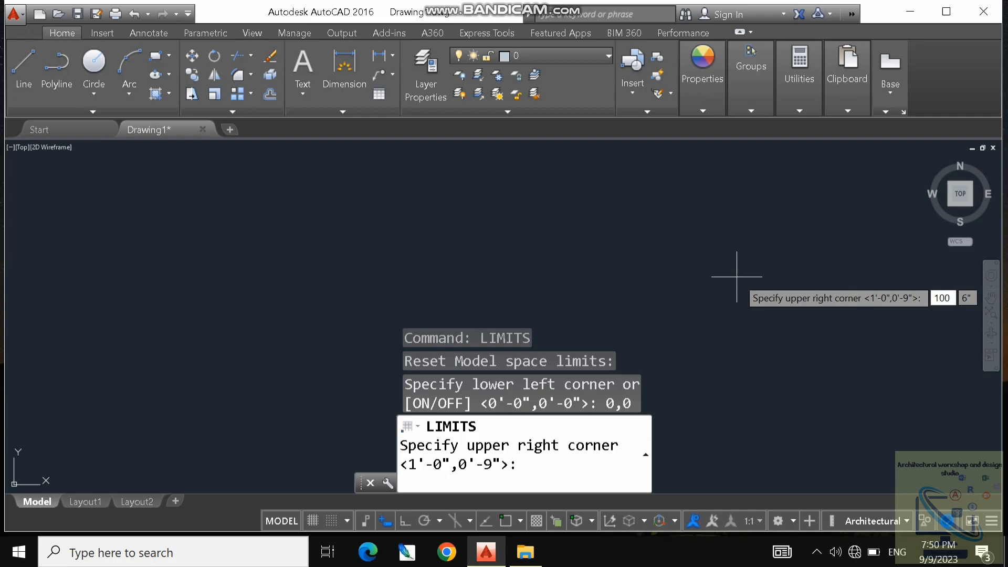
text(')
key(BackSpace)
text(2)
key(BackSpace)
text(')
key(Tab)
text(100)
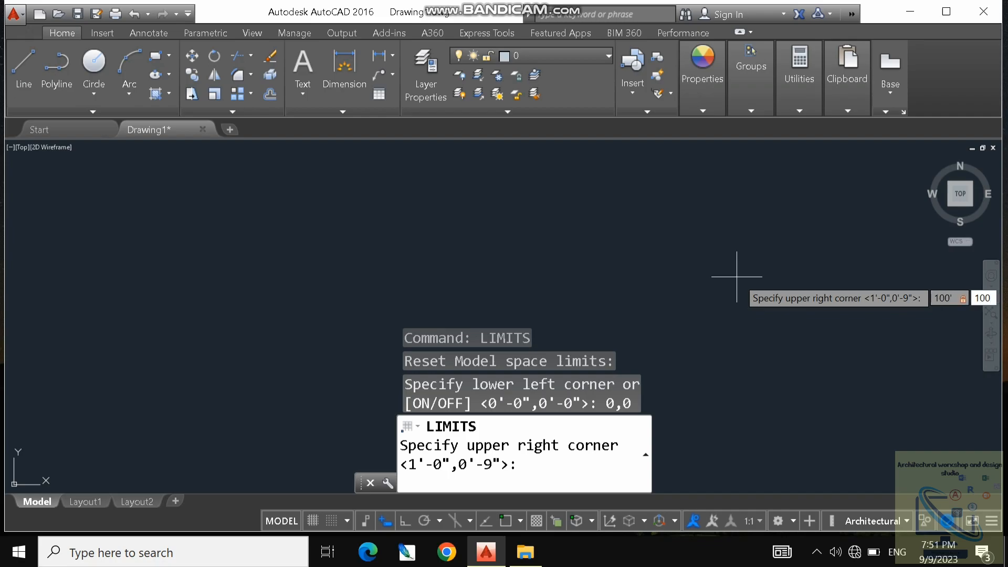
text(')
key(Return)
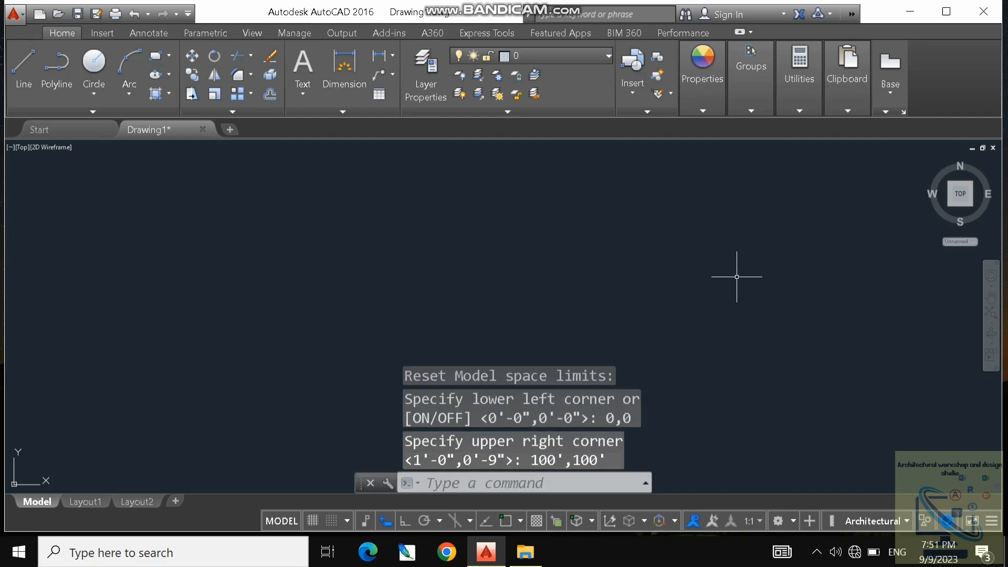
Step: Zoom the view with the All option to fit the drawing limits
text(z)
key(Return)
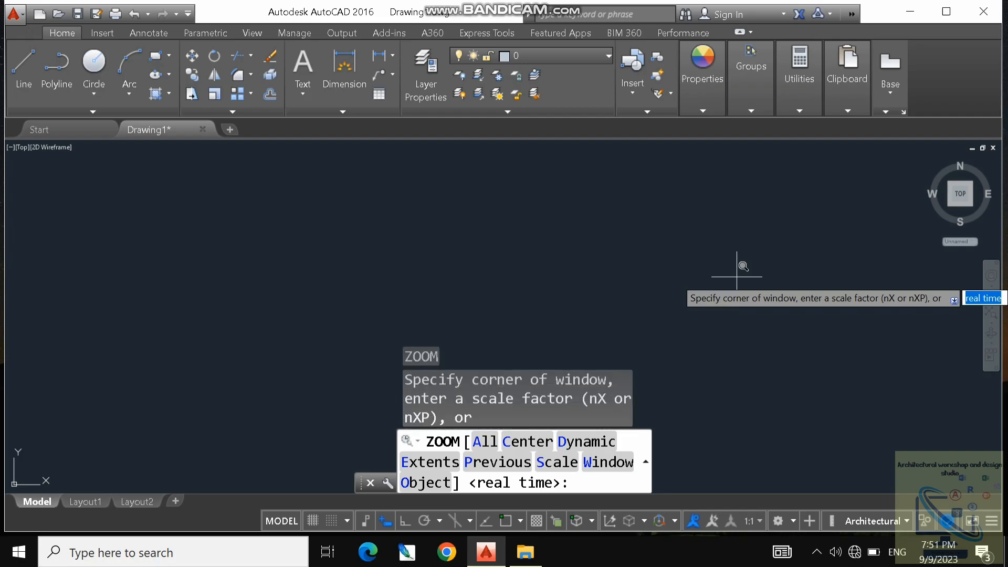
text(a)
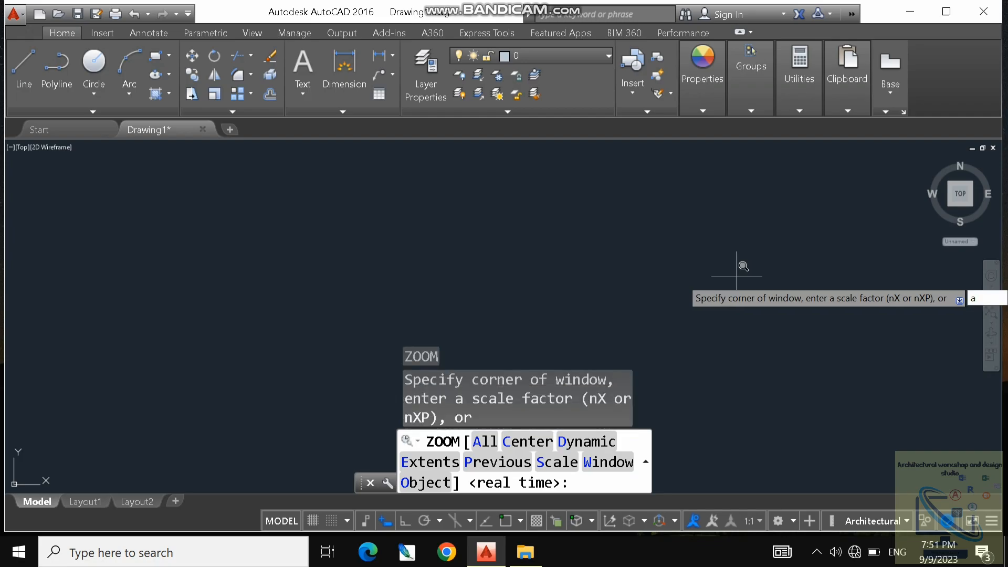
key(Return)
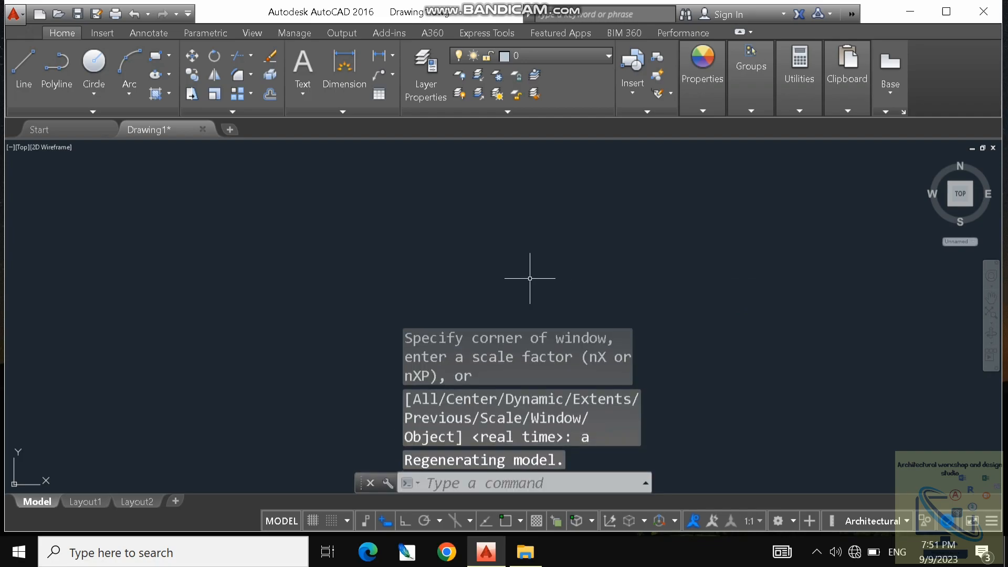
key(Escape)
key(Escape)
key(Escape)
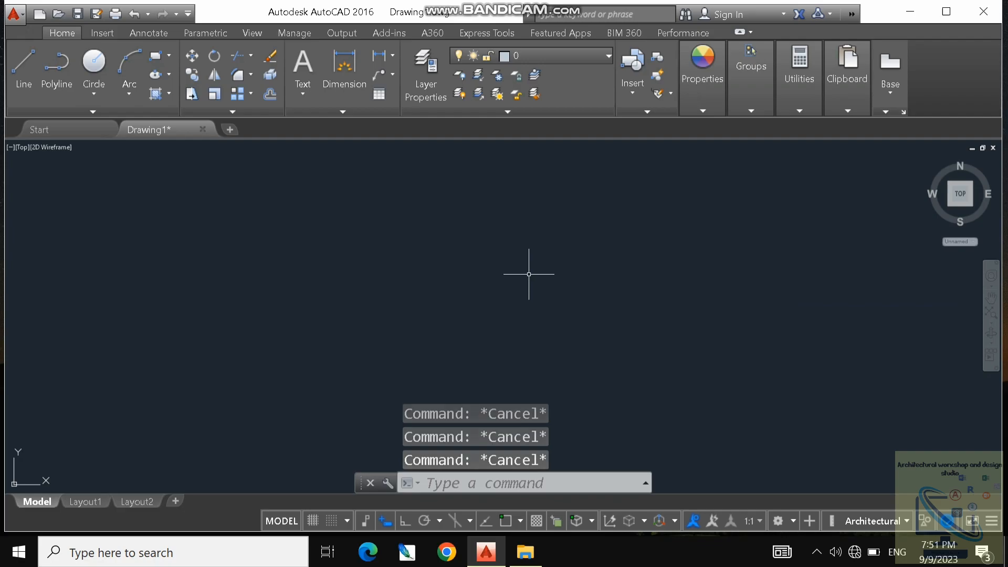
Step: Draw a horizontal 10' line to the right from the origin 0,0 with Ortho turned on
text(l)
key(Return)
text(0,0)
key(Return)
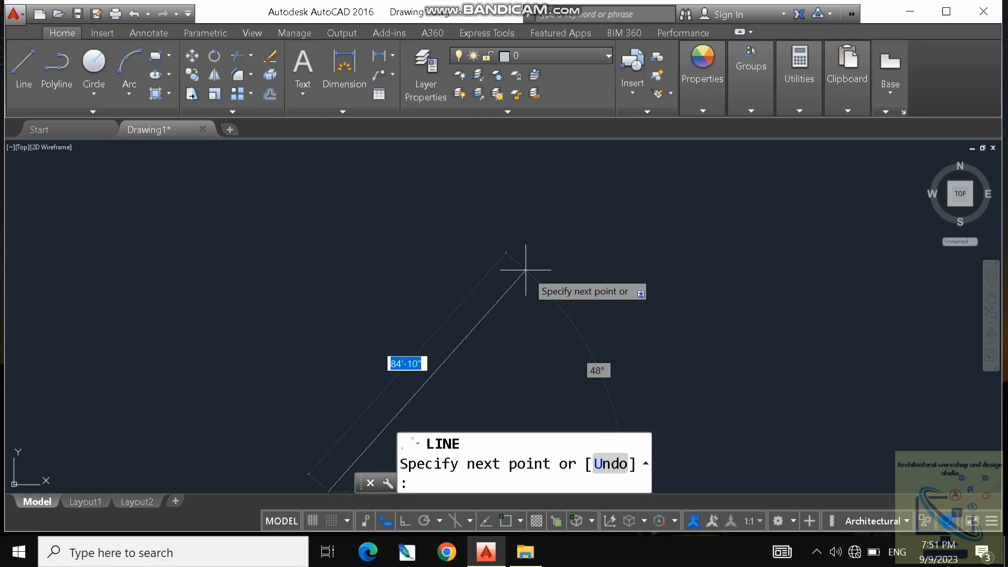
scroll(462, 234, down, 5)
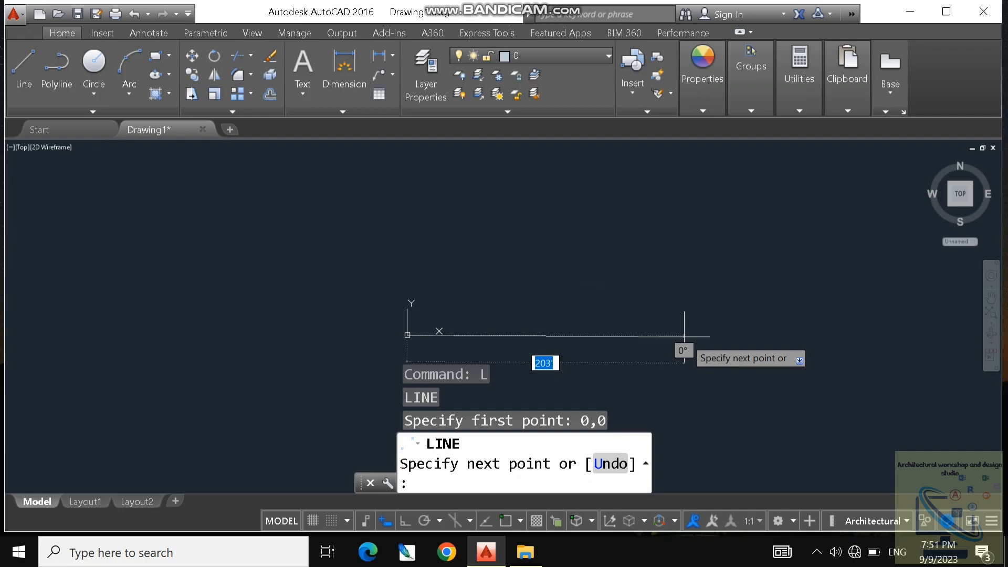
key(F8)
scroll(684, 336, up, 2)
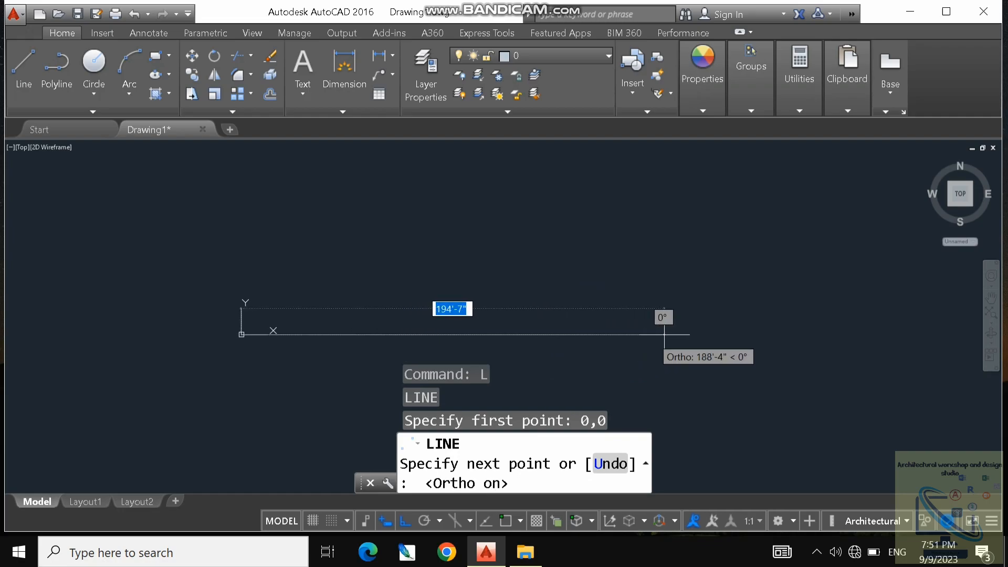
text(10')
key(Return)
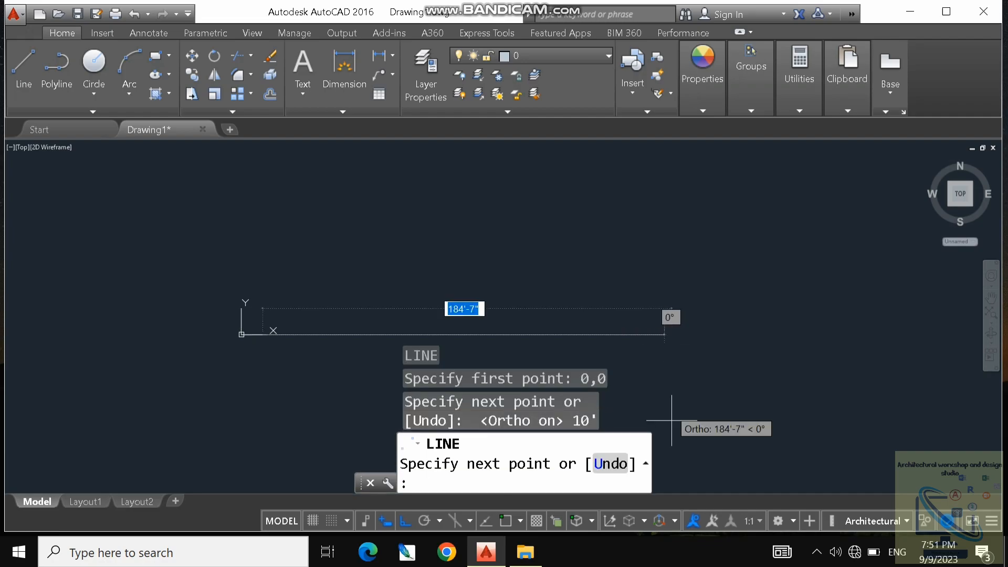
key(Escape)
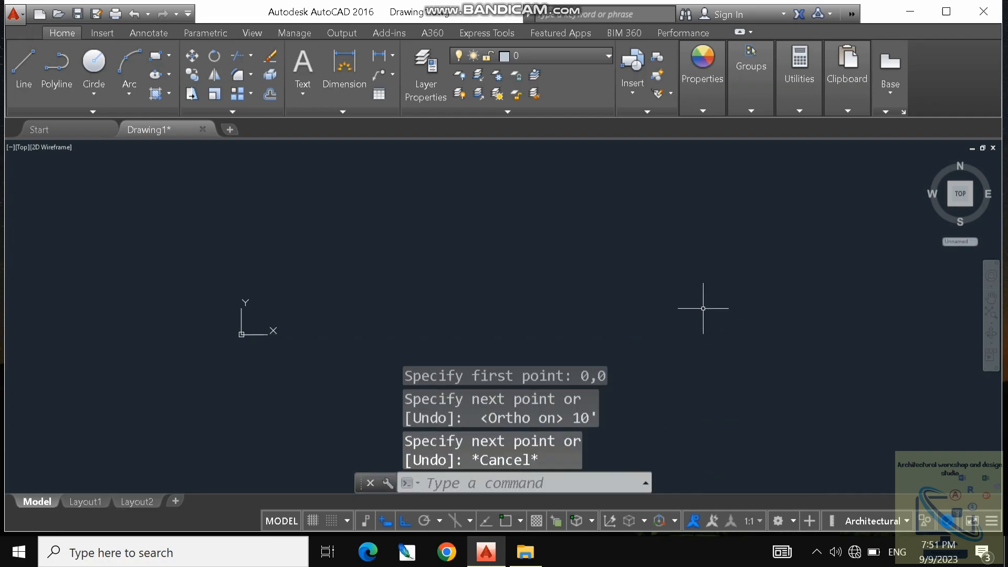
Step: Dimension the line from the origin to its far endpoint with object snap turned on, placing the dimension about 11" above it
scroll(266, 323, up, 5)
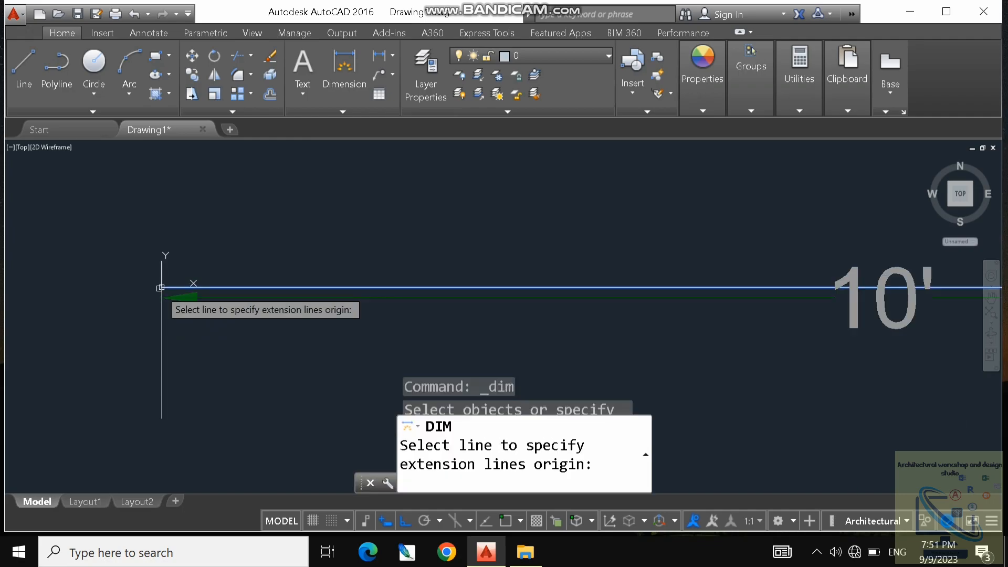
click(162, 286)
scroll(174, 268, down, 5)
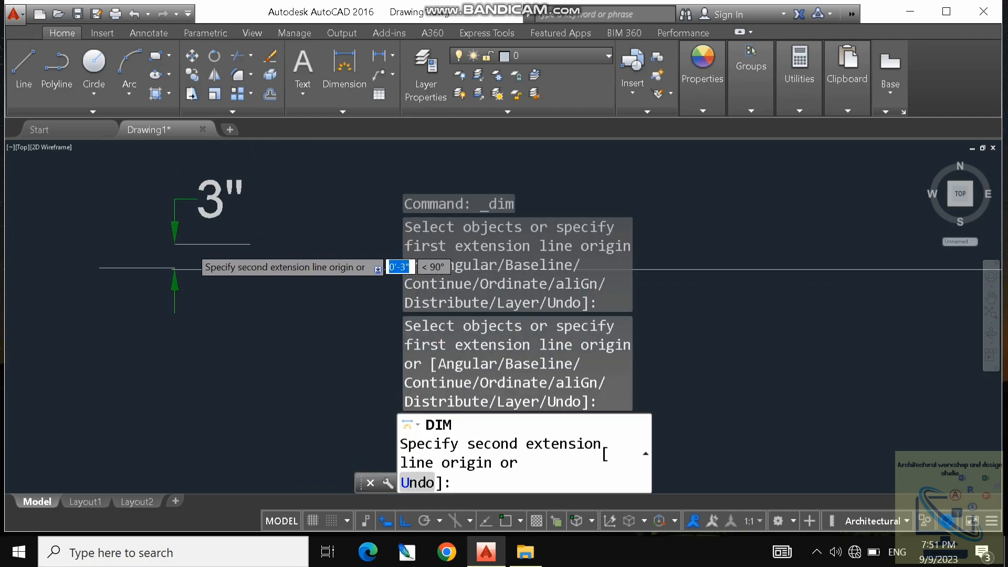
scroll(726, 262, down, 5)
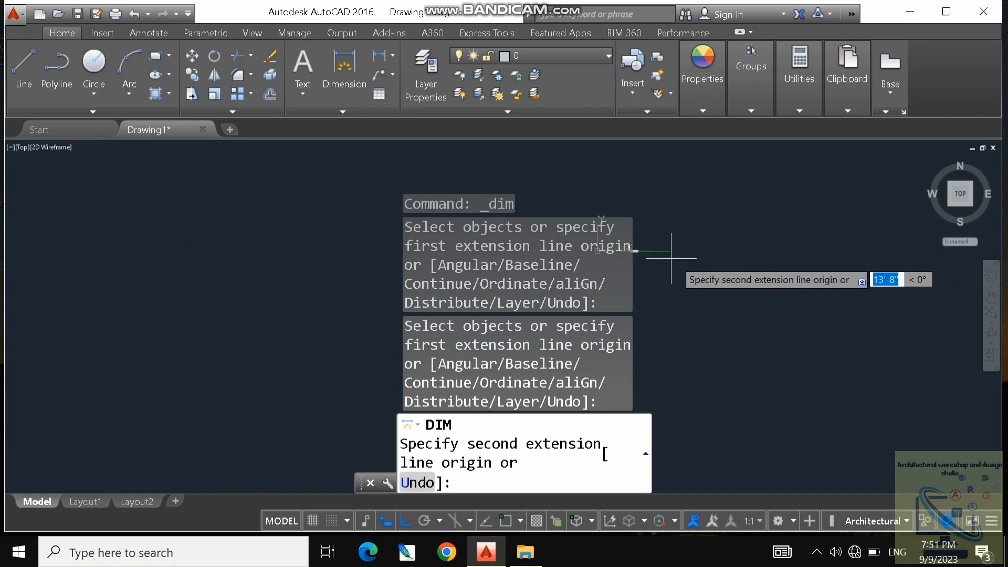
scroll(729, 252, up, 10)
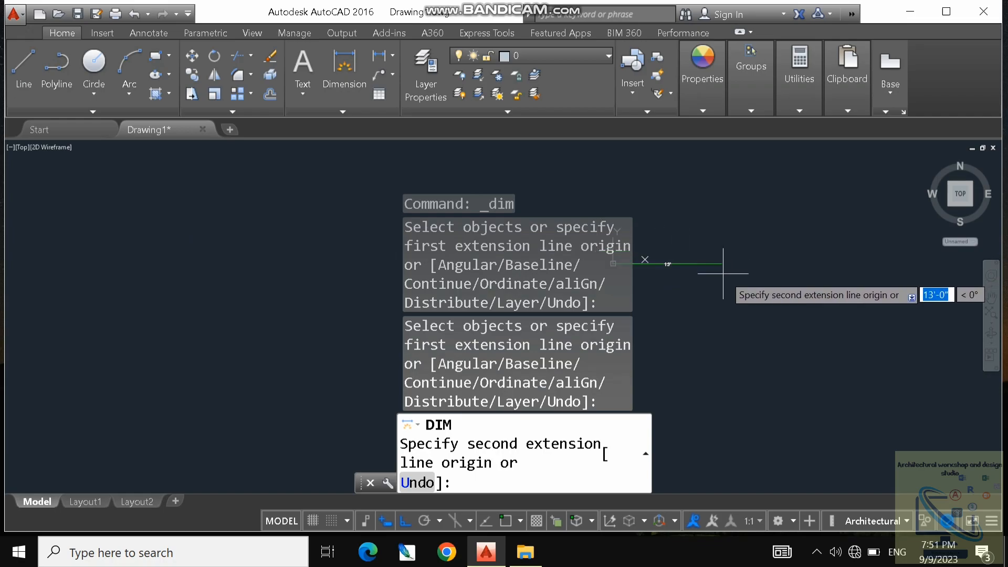
scroll(727, 262, up, 5)
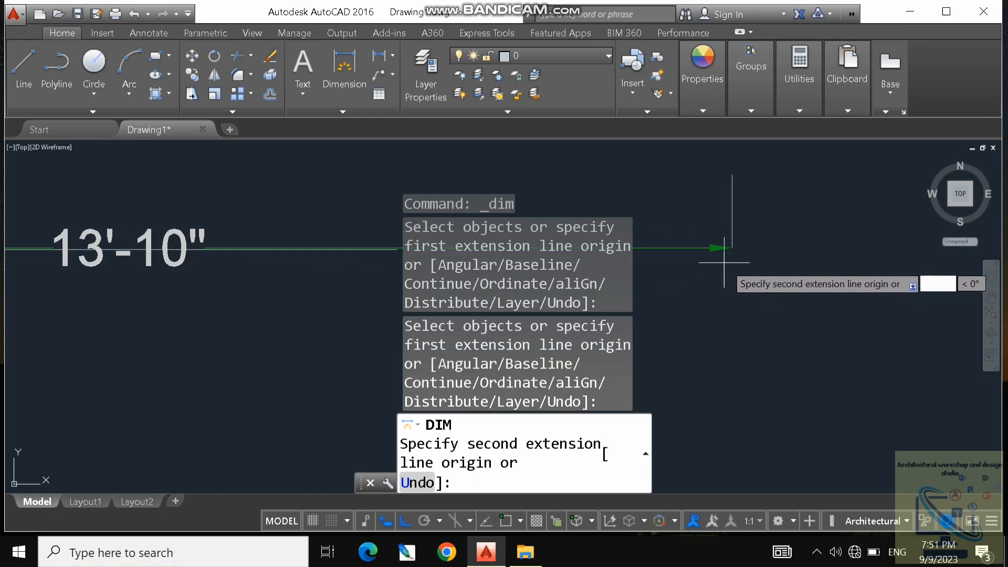
scroll(715, 259, down, 2)
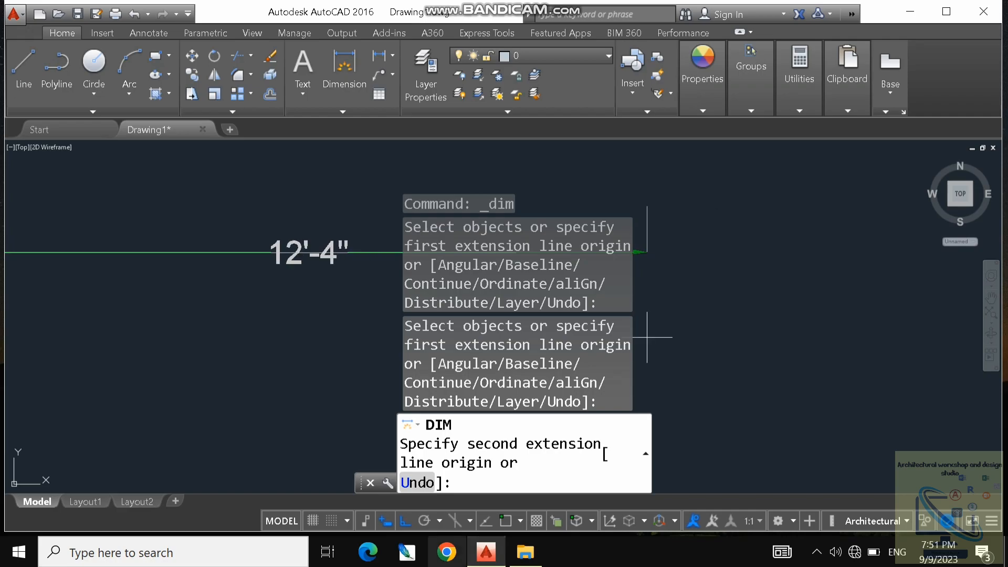
key(F3)
scroll(745, 216, down, 7)
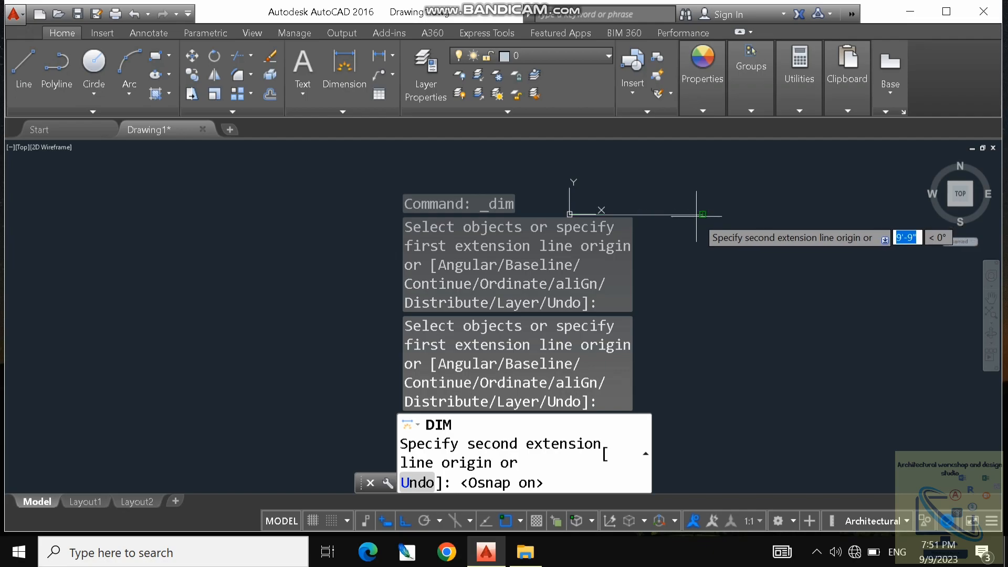
scroll(694, 215, up, 4)
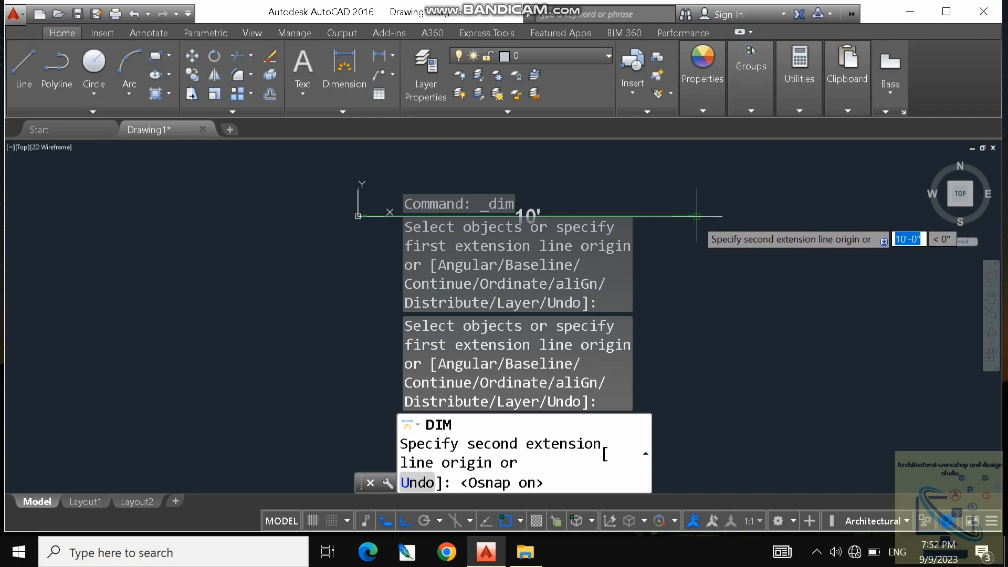
click(697, 216)
click(696, 184)
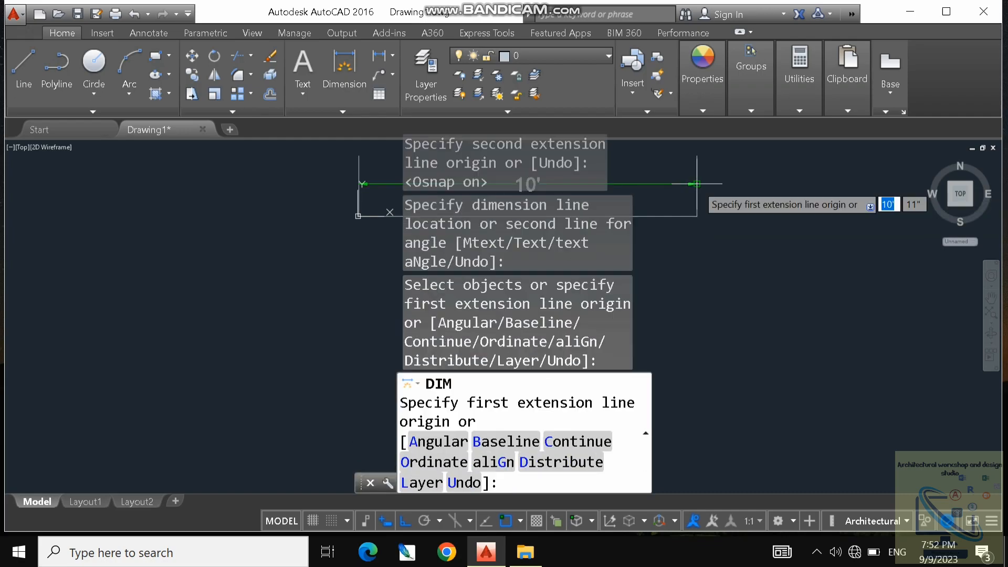
Step: End the Dimension command without adding another dimension
key(Escape)
key(Escape)
key(Escape)
key(Escape)
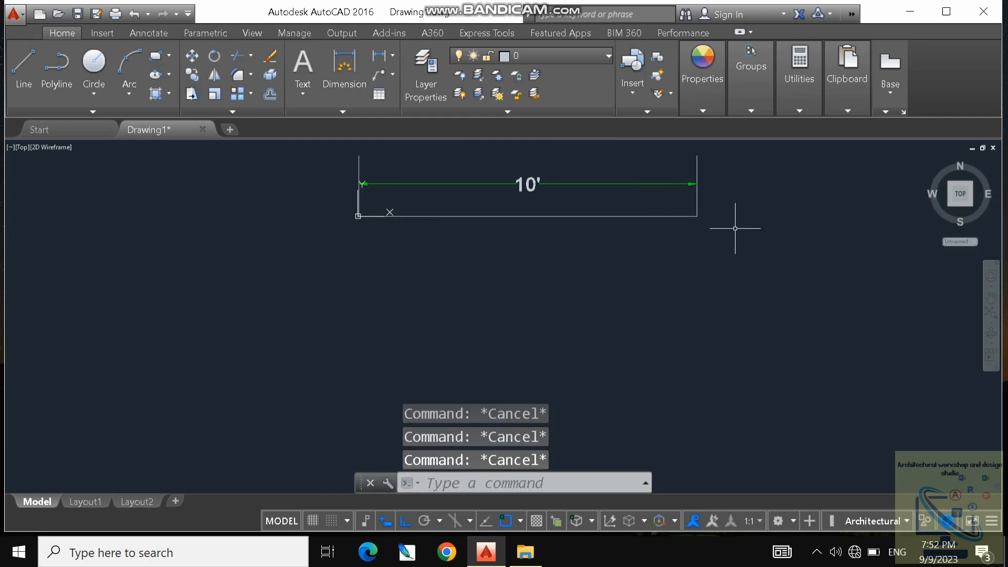
Step: Examine the text, arrowheads and extension lines of the dimension above the line up close
scroll(556, 155, up, 3)
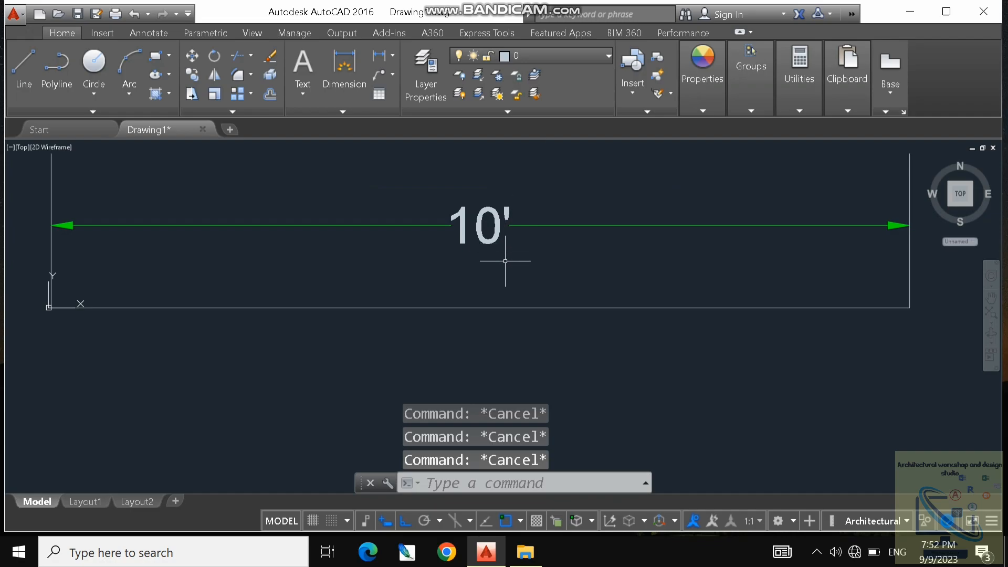
scroll(588, 242, down, 2)
scroll(796, 249, up, 2)
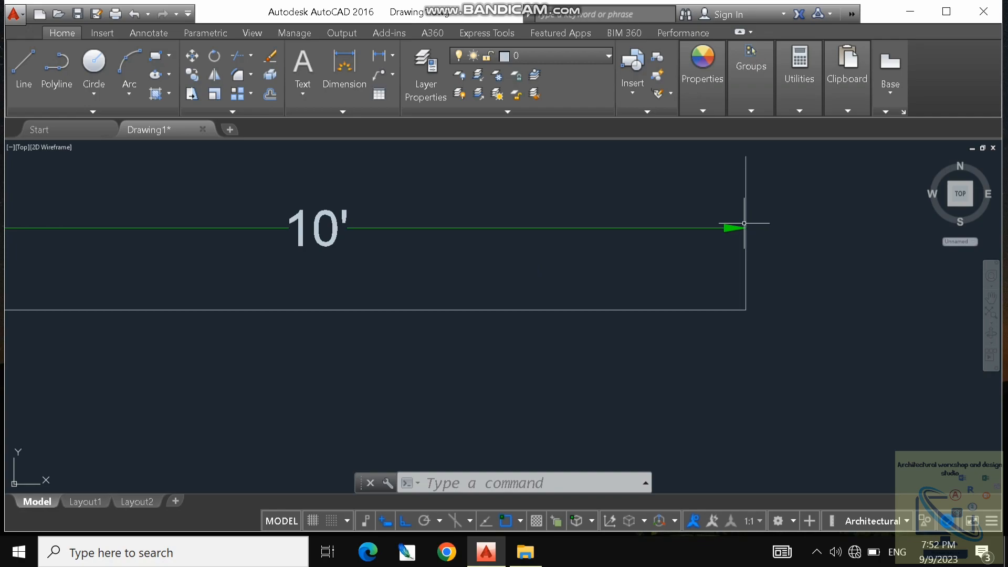
scroll(709, 257, down, 3)
scroll(628, 257, up, 1)
scroll(420, 269, up, 4)
scroll(502, 256, down, 4)
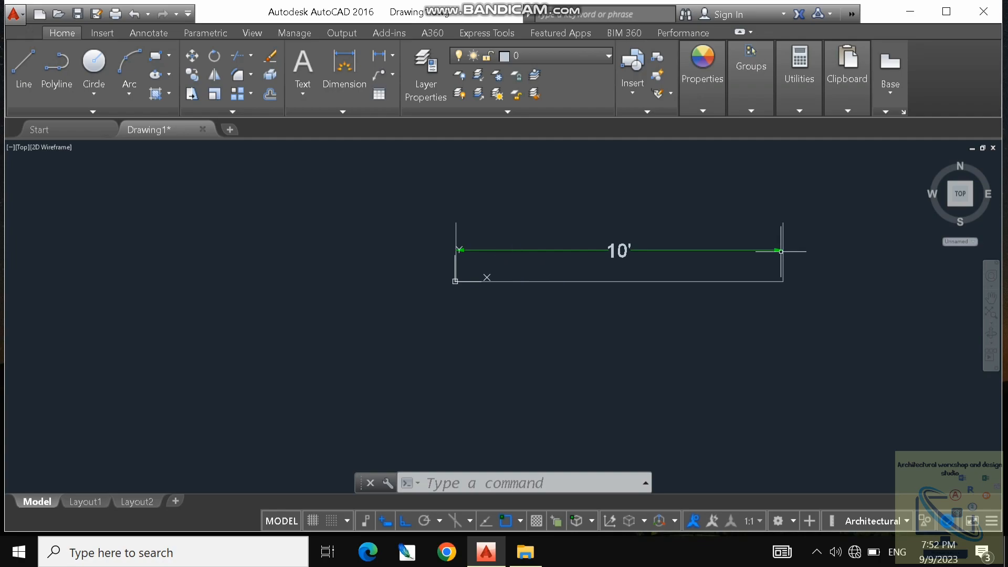
click(612, 207)
click(541, 275)
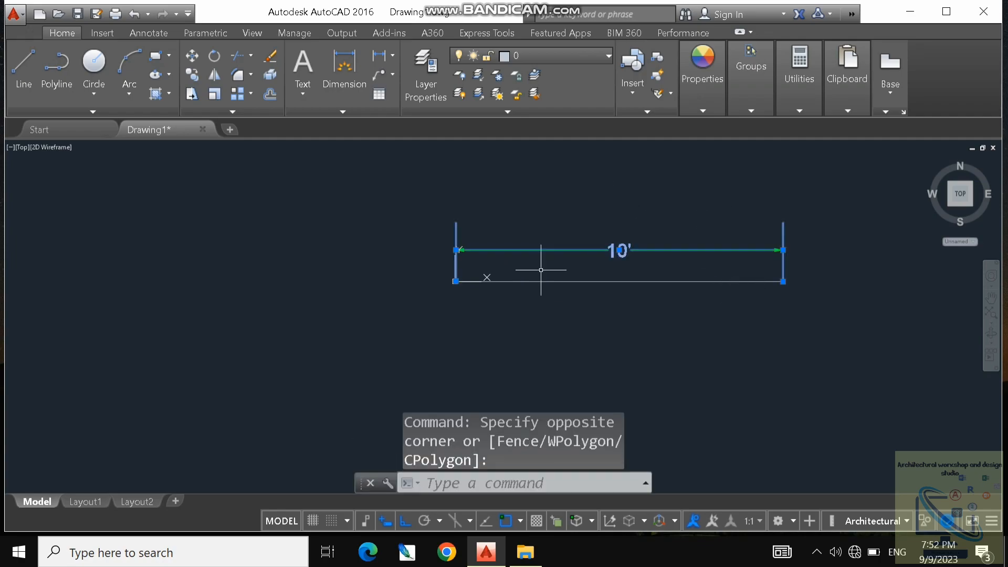
click(538, 307)
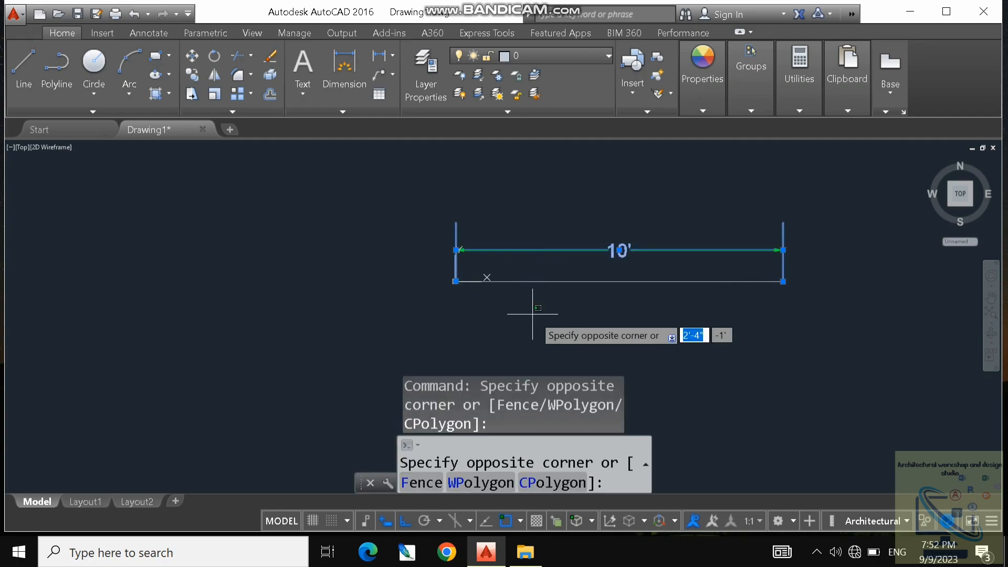
key(Escape)
key(Escape)
key(Escape)
key(Escape)
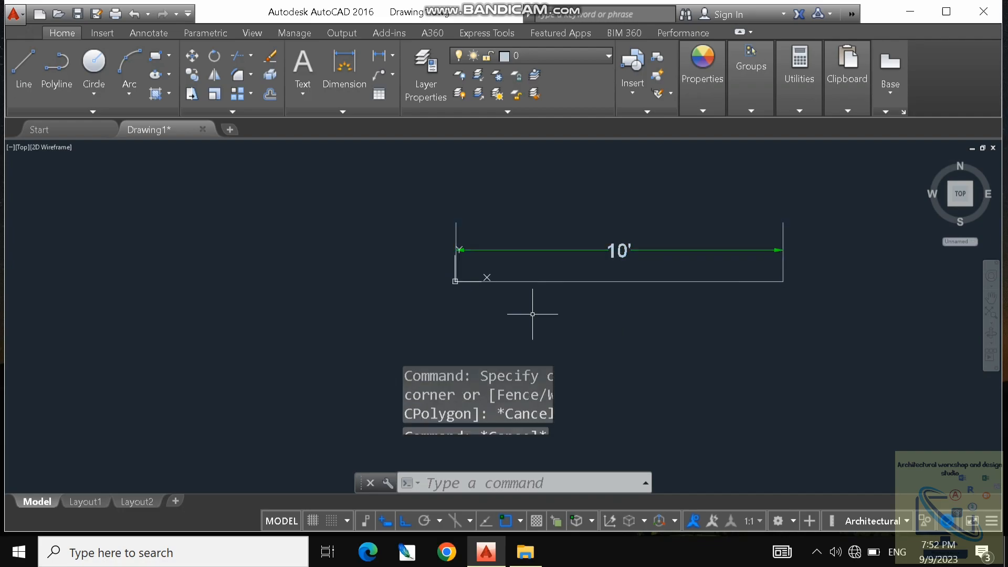